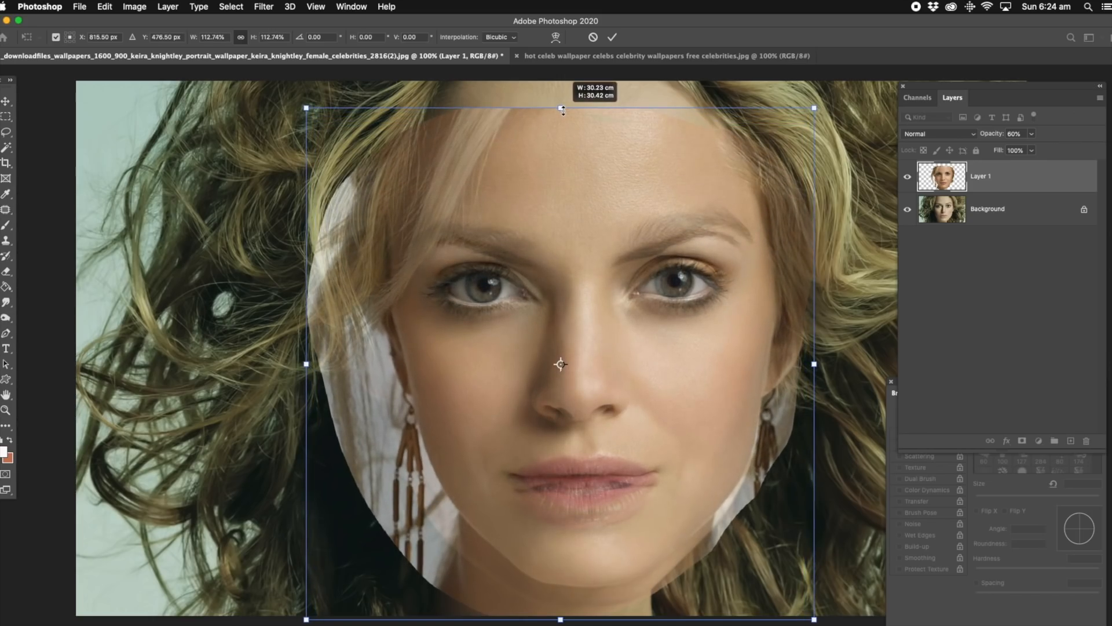
Nudge the pasted face into alignment with the face beneath, apply the transform, and set Layer 1's opacity to 100%.
{"action": "left_click_drag", "start_coordinate": [590, 207], "coordinate": [592, 205]}
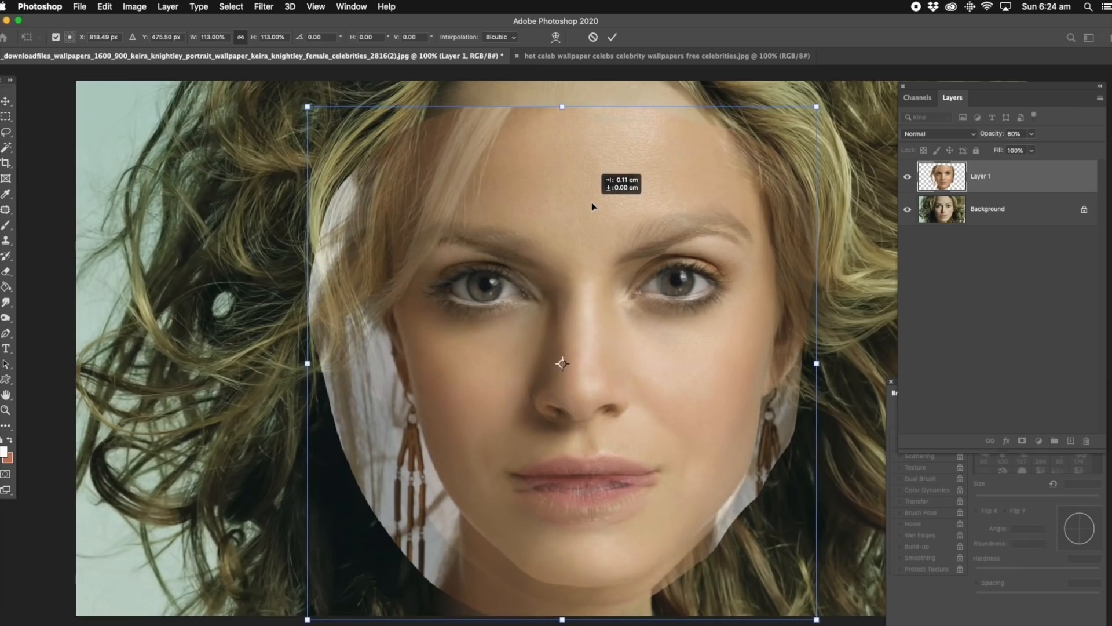
{"action": "left_click", "coordinate": [6, 132]}
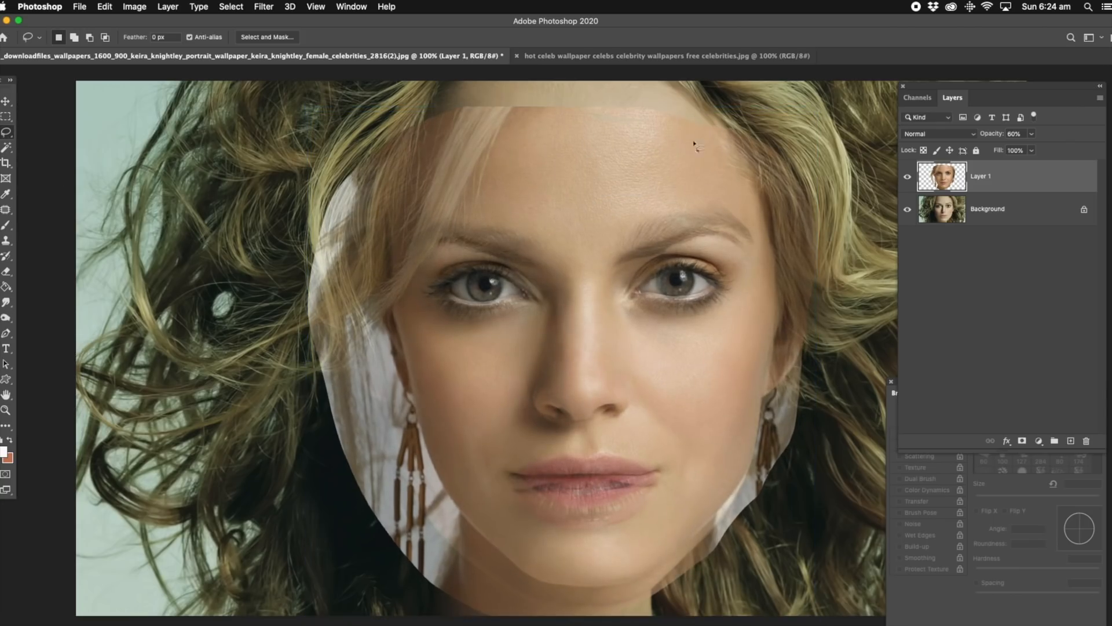
{"action": "left_click", "coordinate": [1032, 135]}
{"action": "left_click_drag", "start_coordinate": [1033, 152], "coordinate": [1054, 149]}
{"action": "left_click", "coordinate": [7, 272]}
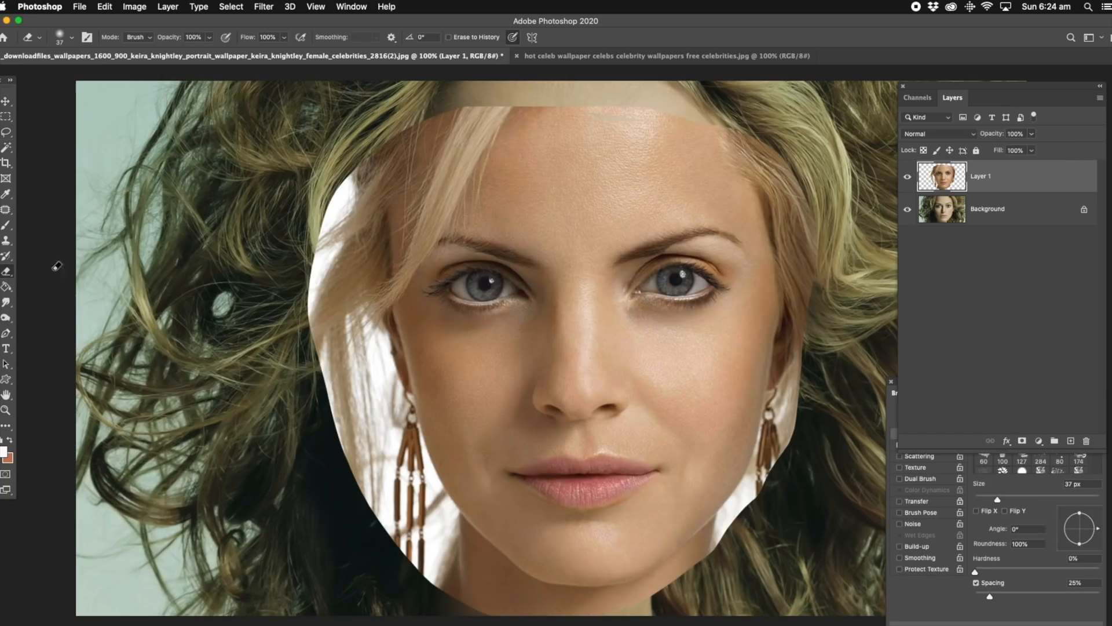
{"action": "left_click", "coordinate": [1071, 497]}
{"action": "mouse_move", "coordinate": [790, 290]}
{"action": "left_mouse_down"}
{"action": "mouse_move", "coordinate": [772, 323]}
{"action": "mouse_move", "coordinate": [764, 451]}
{"action": "mouse_move", "coordinate": [733, 513]}
{"action": "mouse_move", "coordinate": [782, 427]}
{"action": "mouse_move", "coordinate": [817, 258]}
{"action": "mouse_move", "coordinate": [798, 158]}
{"action": "mouse_move", "coordinate": [742, 111]}
{"action": "left_mouse_up"}
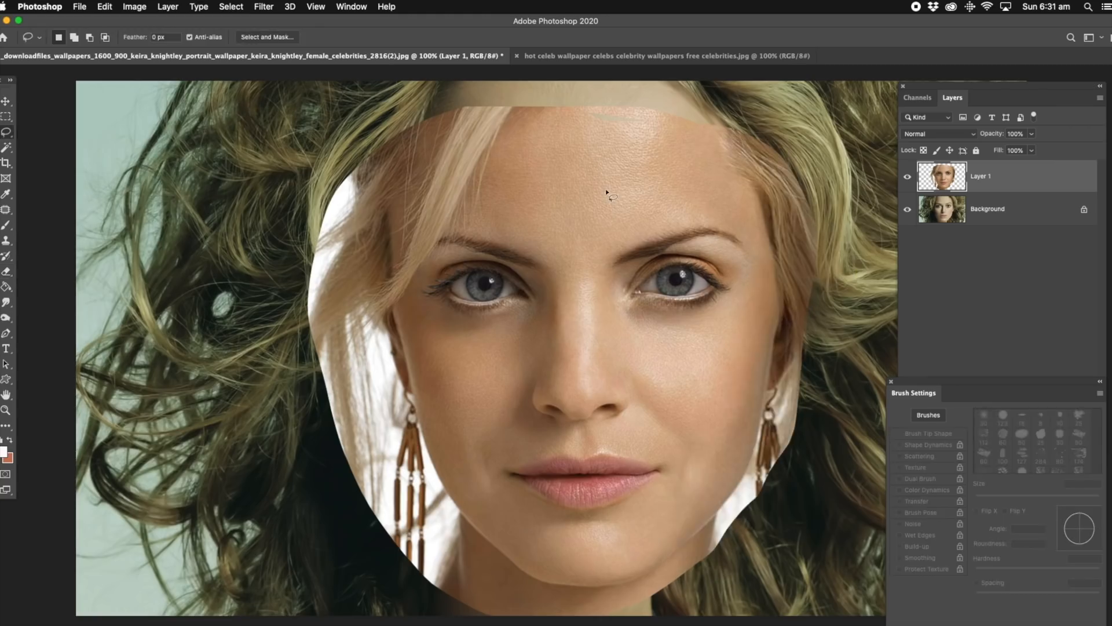
Lasso the inner face from the forehead down to the chin and add a layer mask from the selection to Layer 1.
{"action": "mouse_move", "coordinate": [605, 189]}
{"action": "left_mouse_down"}
{"action": "mouse_move", "coordinate": [695, 203]}
{"action": "mouse_move", "coordinate": [750, 237]}
{"action": "mouse_move", "coordinate": [764, 310]}
{"action": "mouse_move", "coordinate": [724, 399]}
{"action": "mouse_move", "coordinate": [706, 501]}
{"action": "mouse_move", "coordinate": [633, 547]}
{"action": "mouse_move", "coordinate": [537, 549]}
{"action": "mouse_move", "coordinate": [470, 498]}
{"action": "mouse_move", "coordinate": [421, 301]}
{"action": "mouse_move", "coordinate": [432, 262]}
{"action": "mouse_move", "coordinate": [470, 208]}
{"action": "left_mouse_up"}
{"action": "left_click_drag", "start_coordinate": [551, 180], "coordinate": [608, 186]}
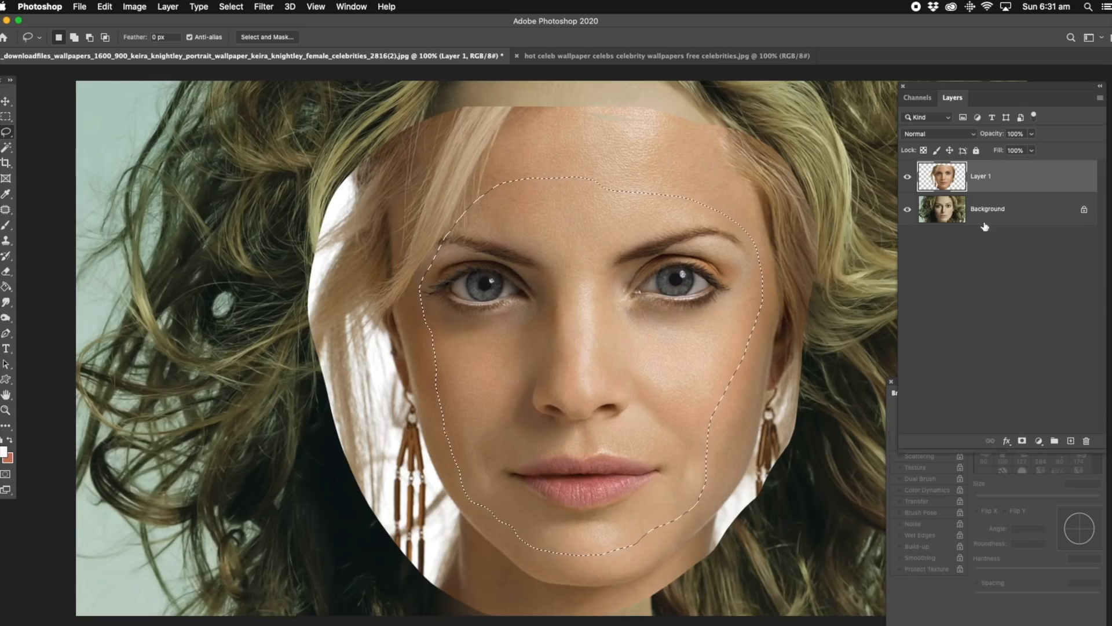
{"action": "left_click", "coordinate": [1023, 441]}
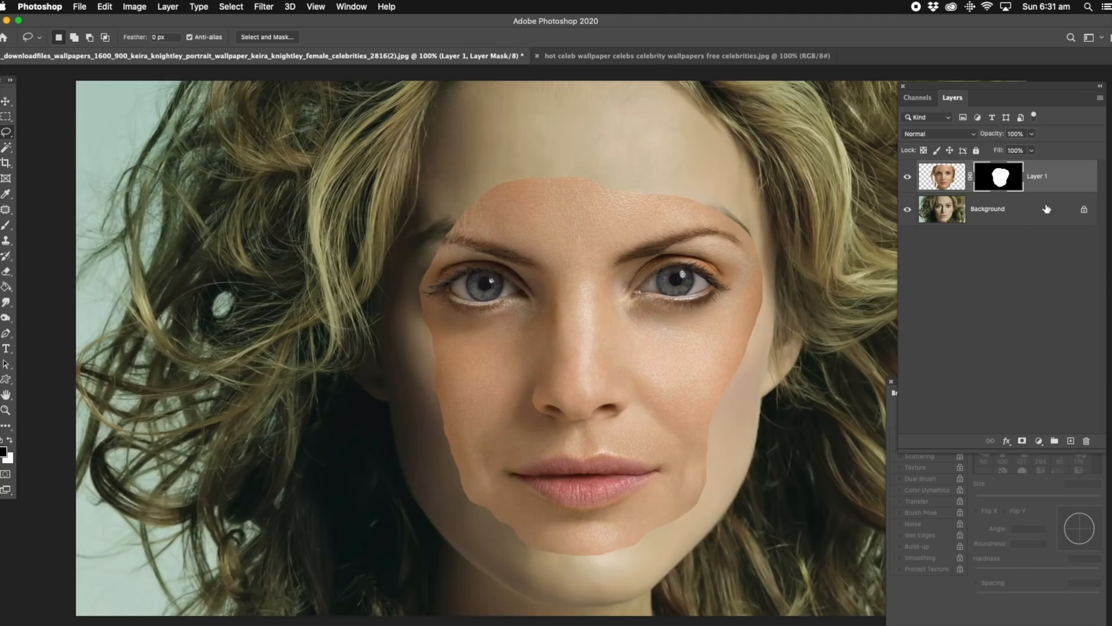
Convert the masked Layer 1 to a smart object and rasterize it to bake in the mask.
{"action": "right_click", "coordinate": [1060, 182]}
{"action": "left_click", "coordinate": [961, 284]}
{"action": "right_click", "coordinate": [1034, 177]}
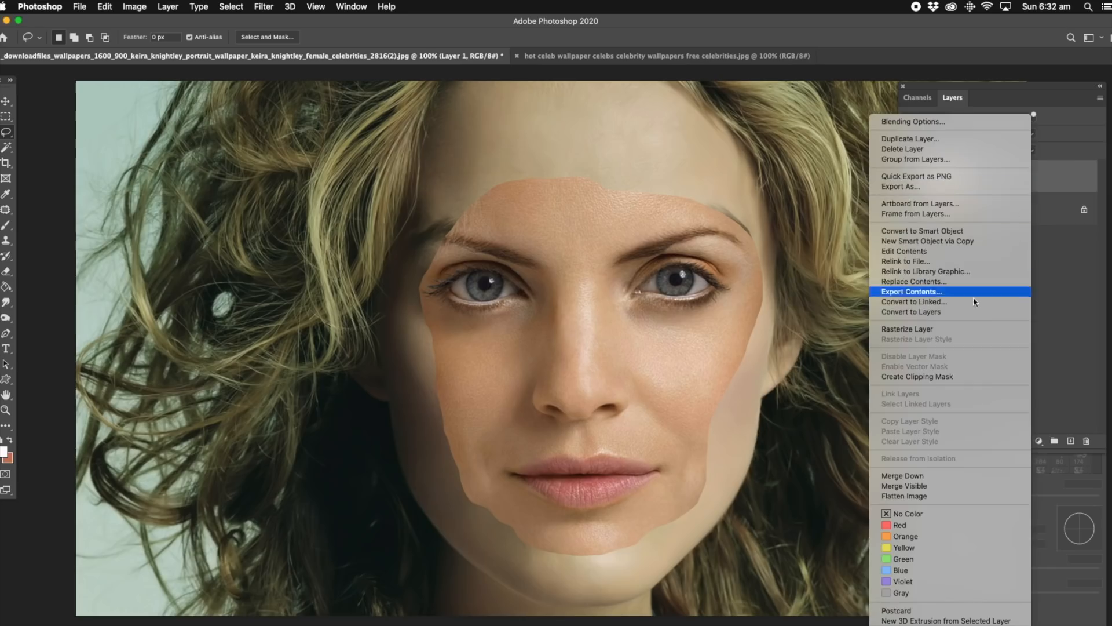
{"action": "left_click", "coordinate": [950, 334]}
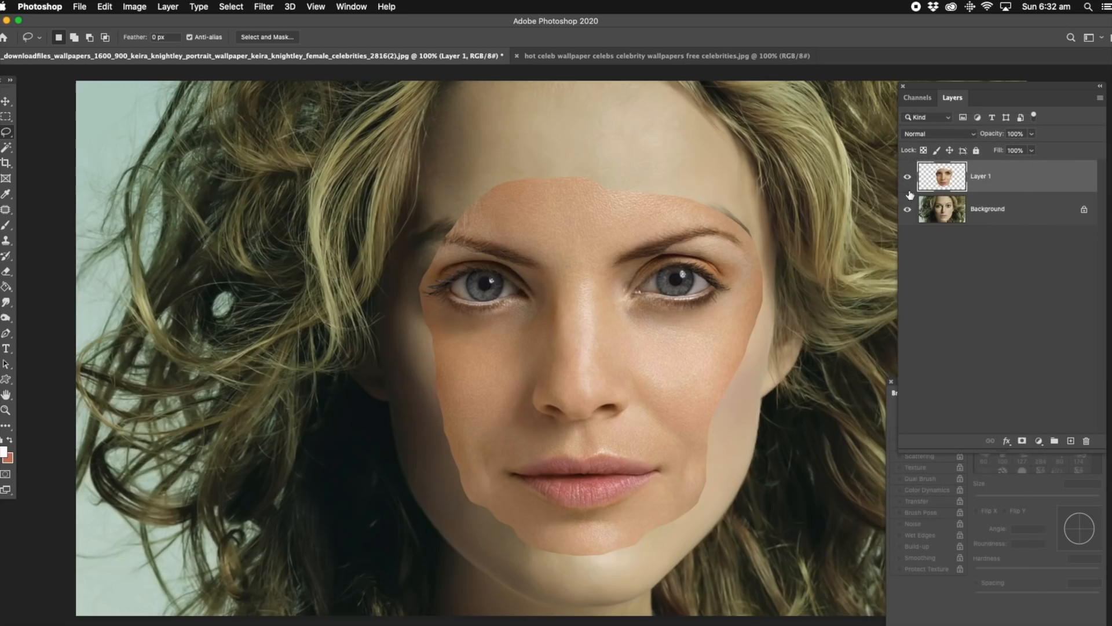
With Layer 1's opacity lowered to 74%, scale the face cutout to about 105% and align its features with the face beneath.
{"action": "left_click", "coordinate": [1031, 134]}
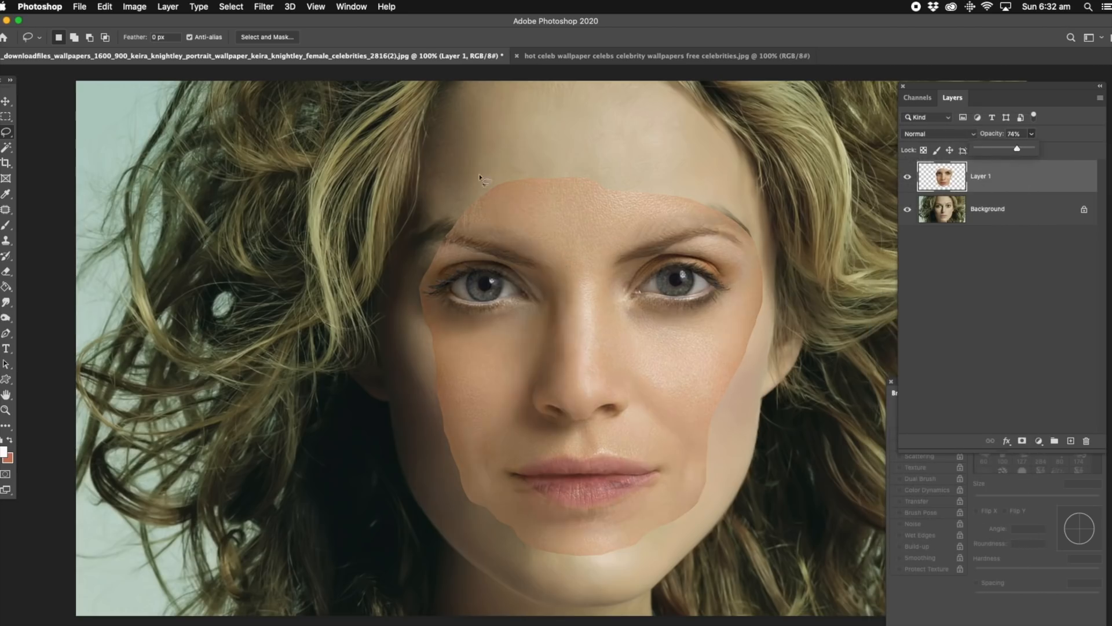
{"action": "key", "text": "v"}
{"action": "left_click_drag", "start_coordinate": [529, 259], "coordinate": [533, 257]}
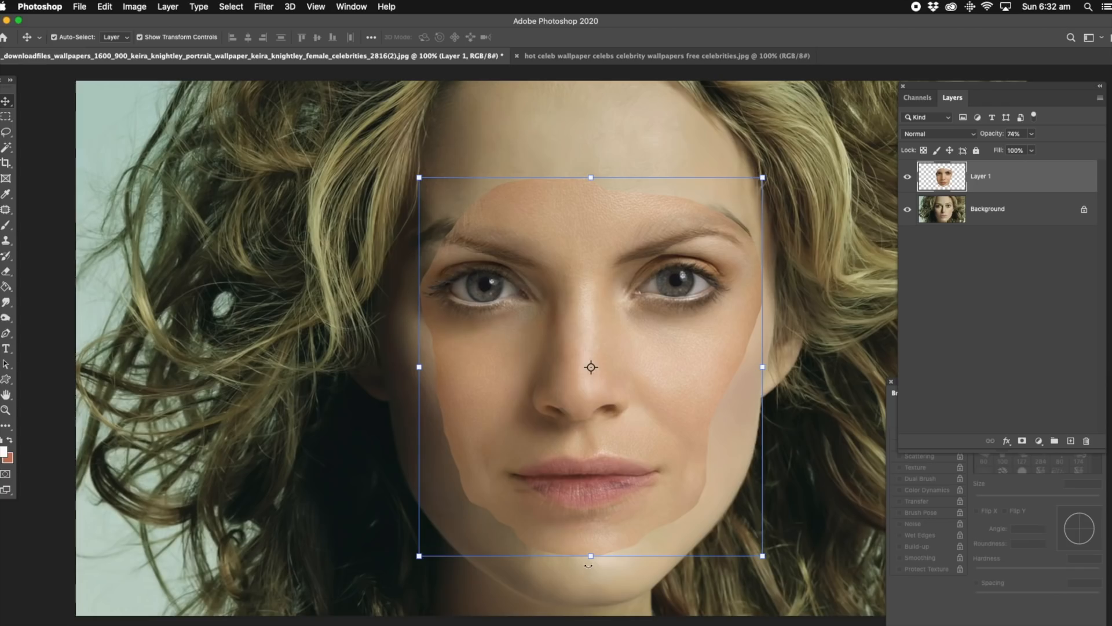
{"action": "left_click_drag", "start_coordinate": [594, 558], "coordinate": [591, 574]}
{"action": "left_click_drag", "start_coordinate": [599, 290], "coordinate": [599, 286]}
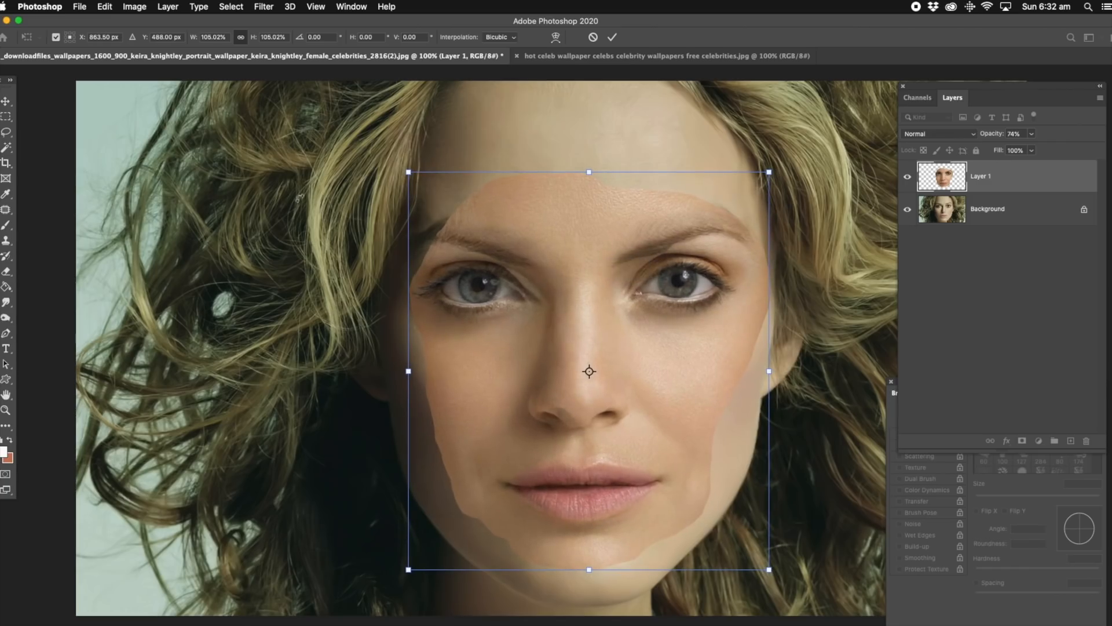
Apply the face transform and set Layer 1's opacity to 100%.
{"action": "left_click", "coordinate": [6, 132]}
{"action": "left_click", "coordinate": [1031, 137]}
{"action": "left_click_drag", "start_coordinate": [1030, 148], "coordinate": [1046, 149]}
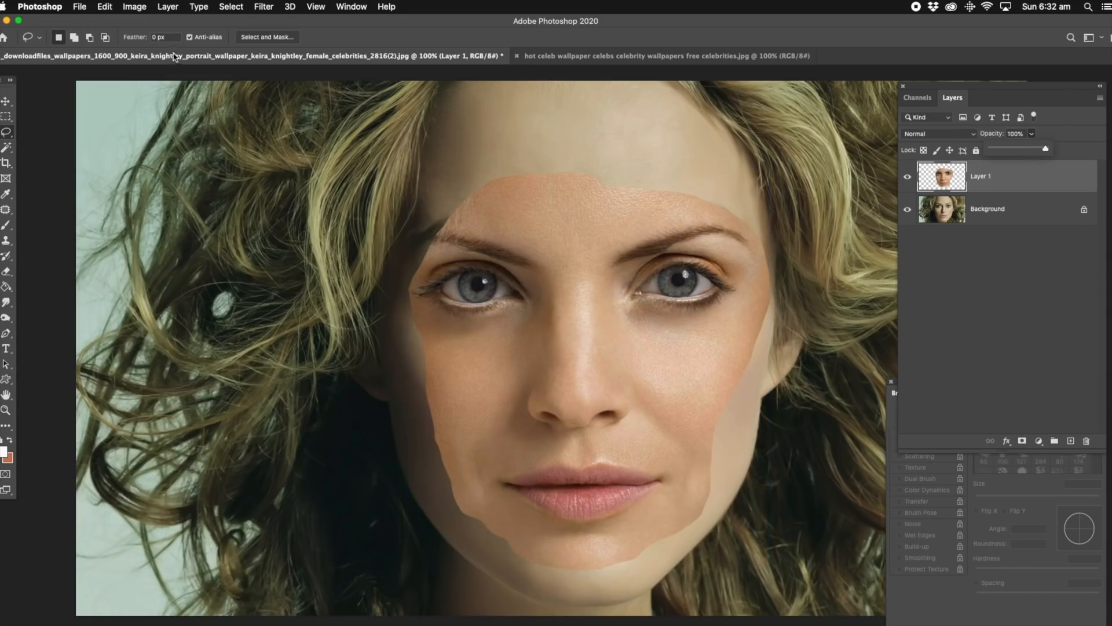
Apply a Color Balance adjustment to Layer 1, shifting its midtones toward cyan and slightly toward blue to match the surrounding skin.
{"action": "left_click", "coordinate": [134, 7]}
{"action": "mouse_move", "coordinate": [146, 40]}
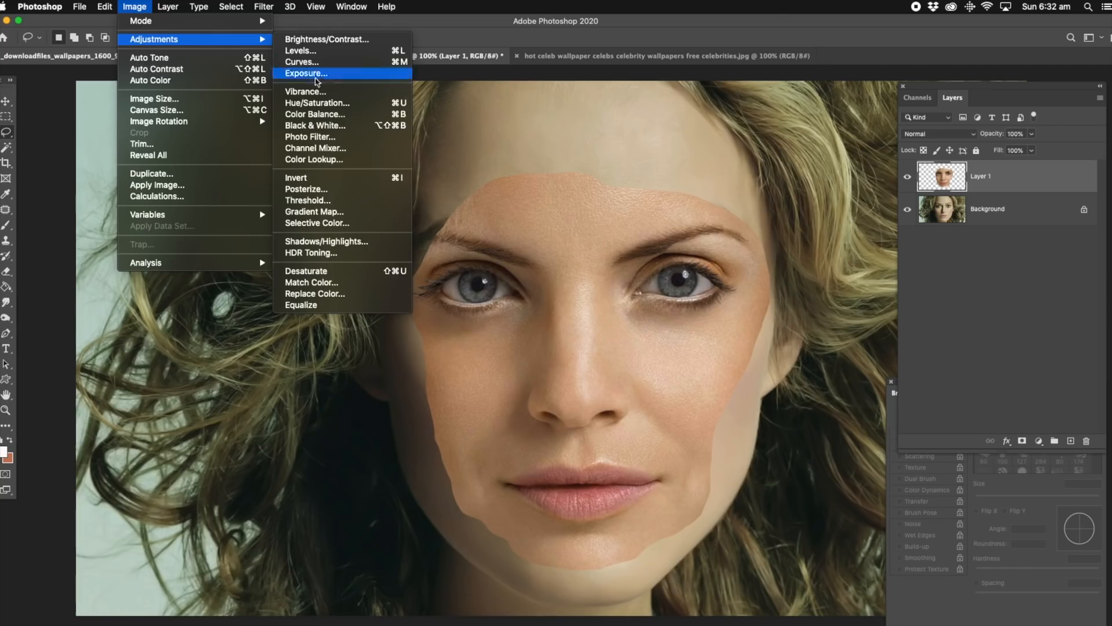
{"action": "left_click", "coordinate": [321, 114]}
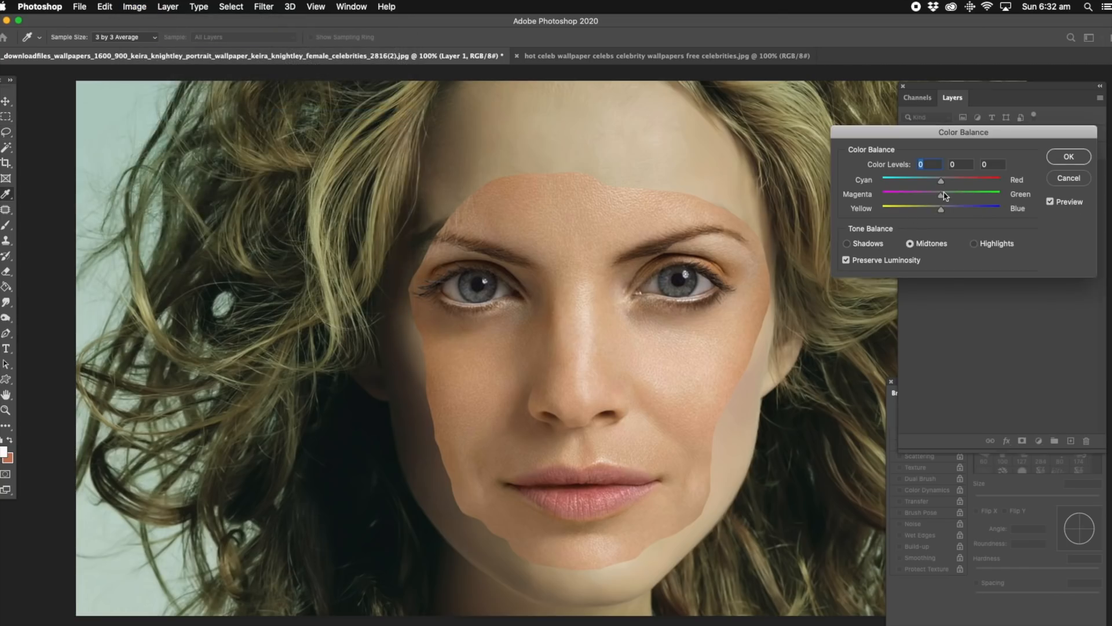
{"action": "left_click_drag", "start_coordinate": [940, 184], "coordinate": [925, 184]}
{"action": "left_click_drag", "start_coordinate": [942, 212], "coordinate": [947, 212]}
{"action": "left_click", "coordinate": [1060, 161]}
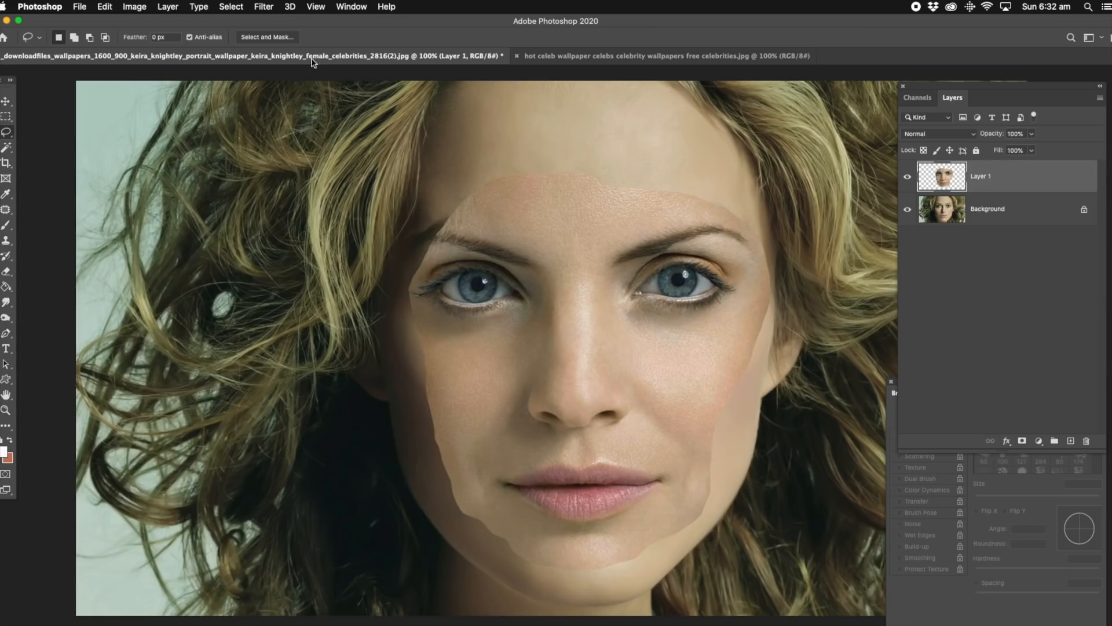
{"action": "left_click", "coordinate": [139, 7]}
{"action": "mouse_move", "coordinate": [193, 42]}
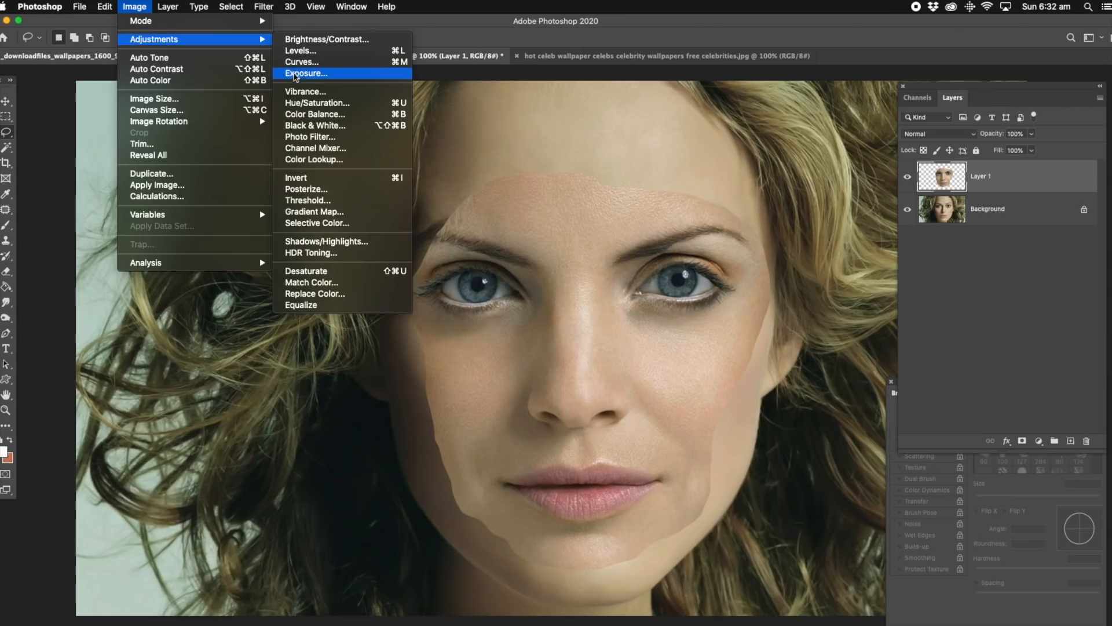
{"action": "left_click", "coordinate": [311, 71]}
{"action": "left_click_drag", "start_coordinate": [884, 152], "coordinate": [892, 155]}
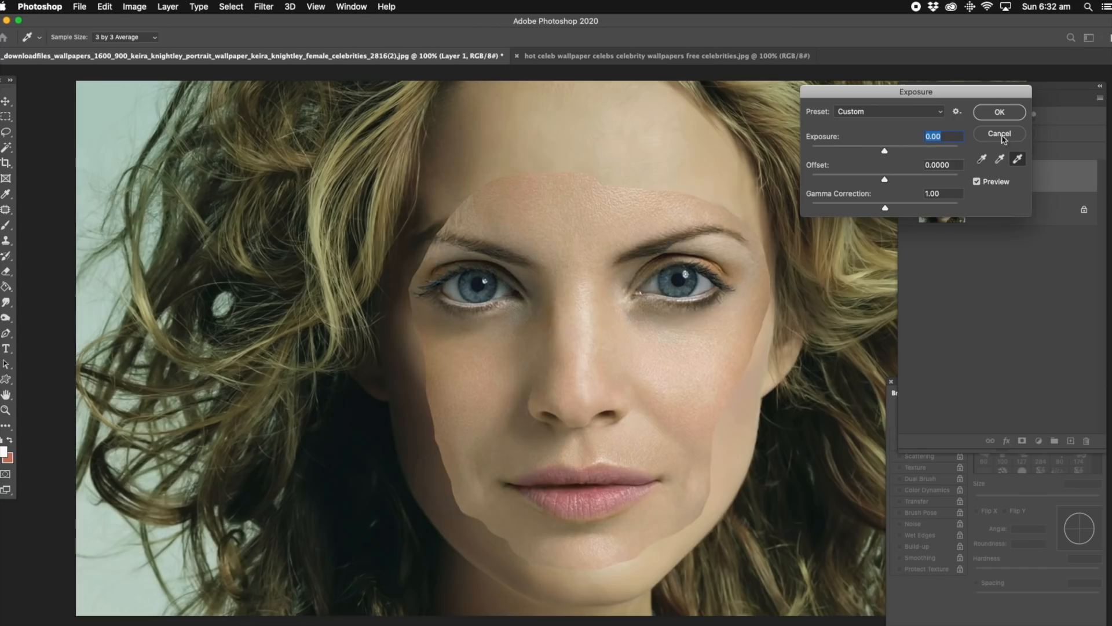
{"action": "left_click", "coordinate": [992, 119]}
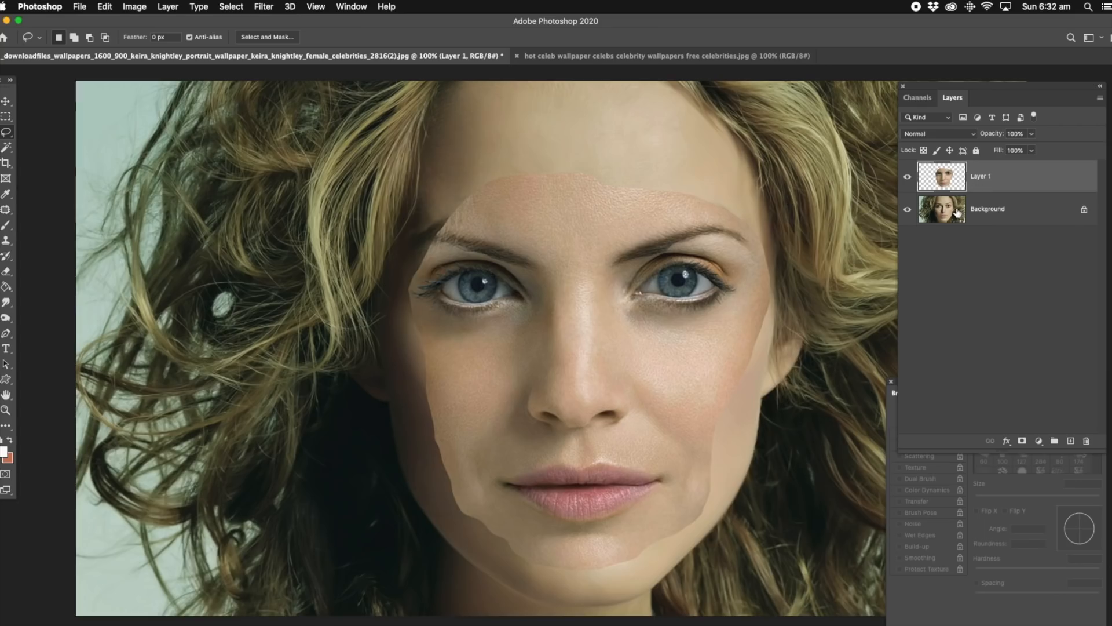
Duplicate the Background layer and hide the original Background.
{"action": "right_click", "coordinate": [994, 212]}
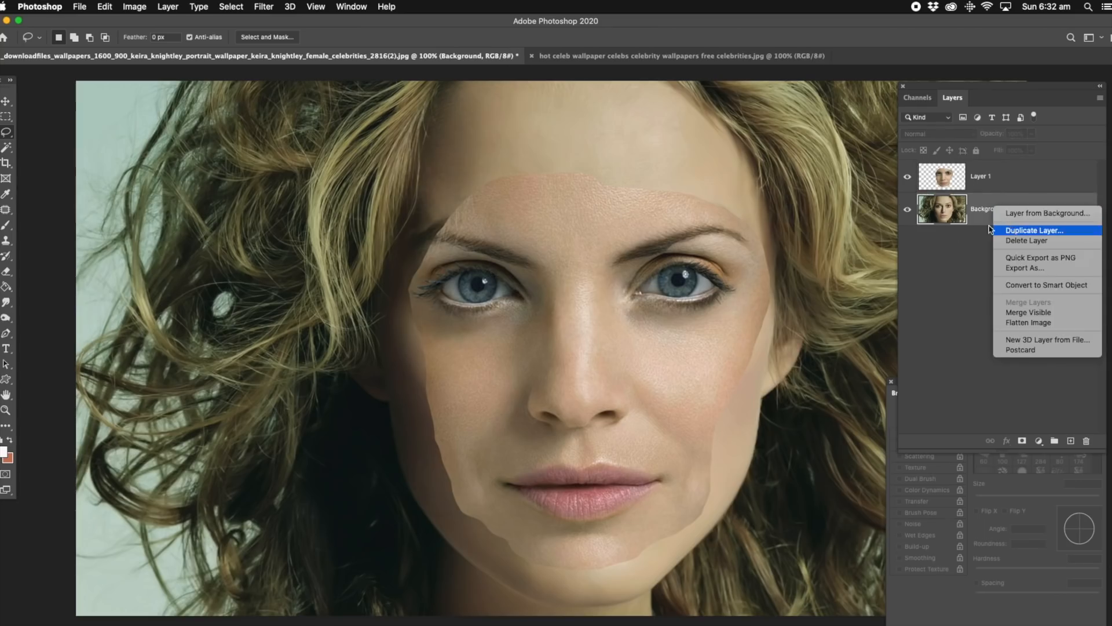
{"action": "left_click", "coordinate": [991, 229]}
{"action": "left_click", "coordinate": [651, 280]}
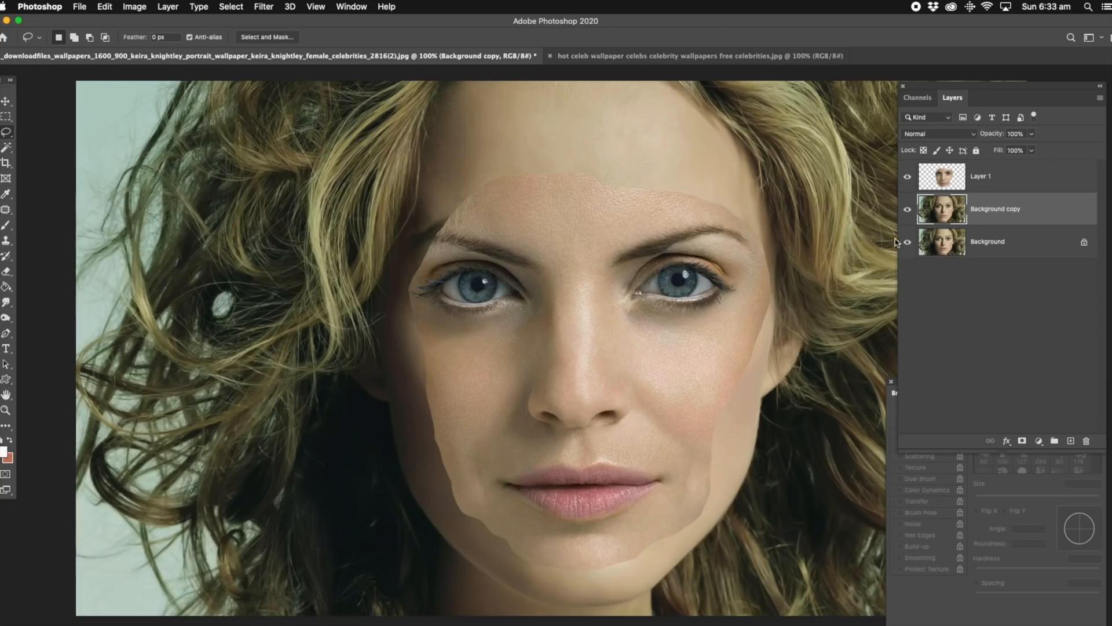
Load Layer 1's outline as a slightly contracted selection and delete that area from the Background copy layer.
{"action": "left_click", "coordinate": [973, 185]}
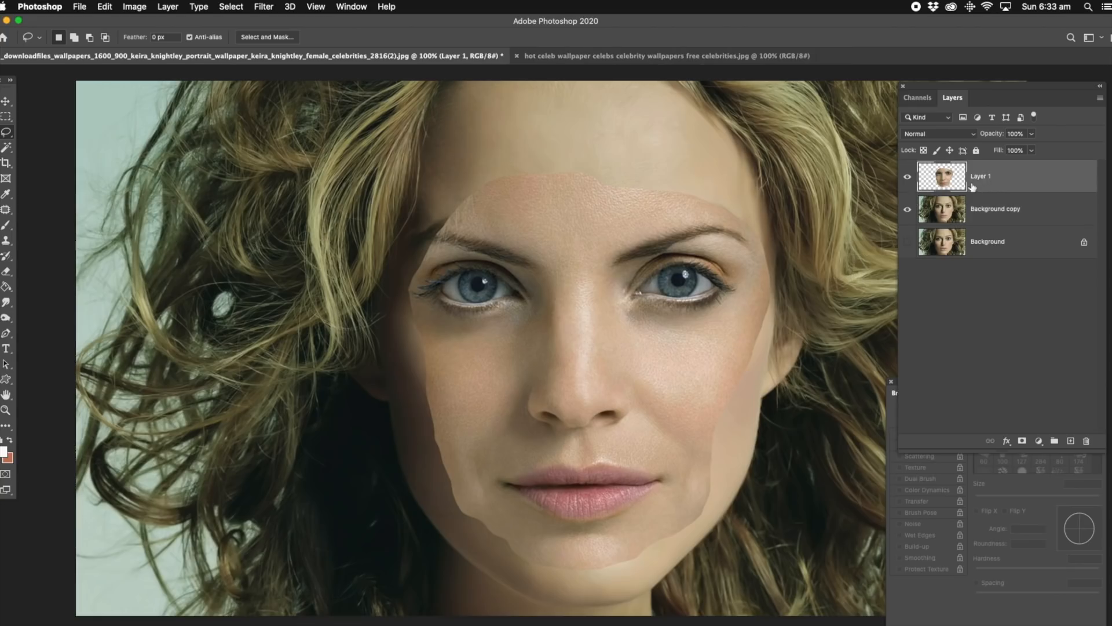
{"action": "left_click", "coordinate": [979, 208], "text": "shift"}
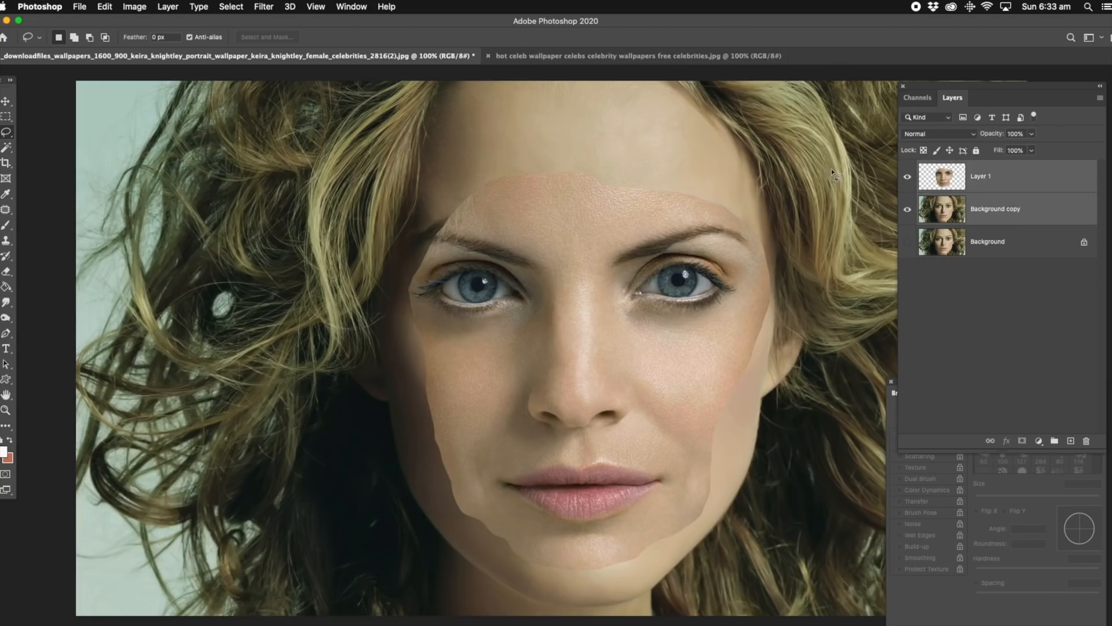
{"action": "left_click", "coordinate": [956, 178], "text": "super"}
{"action": "left_click", "coordinate": [989, 211]}
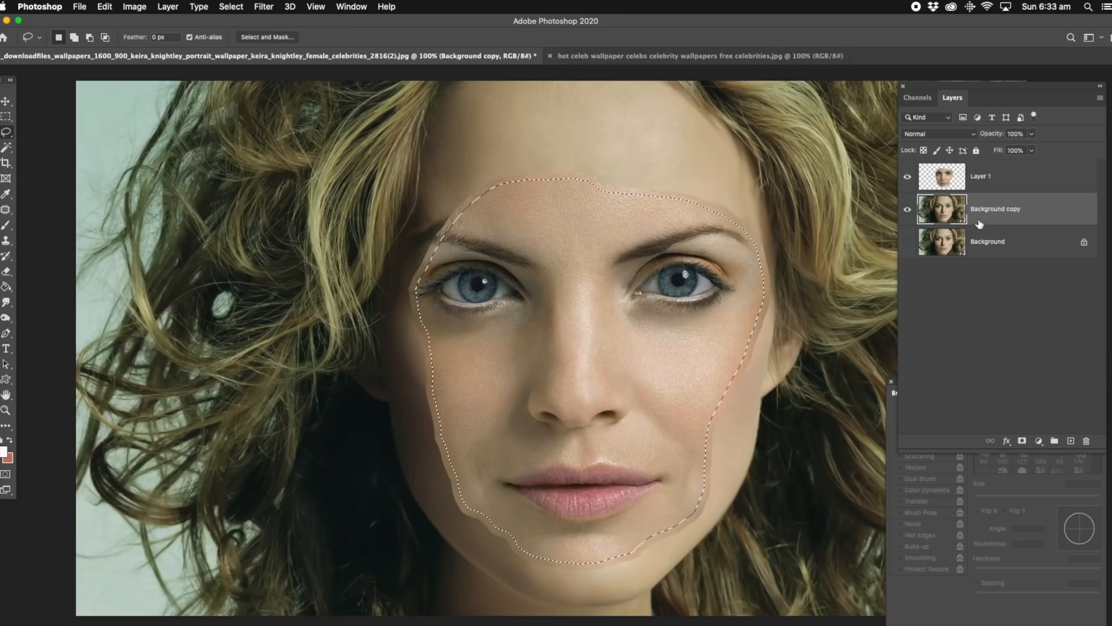
{"action": "key", "text": "BackSpace"}
Auto-blend Layer 1 and Background copy with the Panorama method, Seamless Tones and Colors, and Content Aware Fill Transparent Areas.
{"action": "left_click", "coordinate": [977, 175], "text": "shift"}
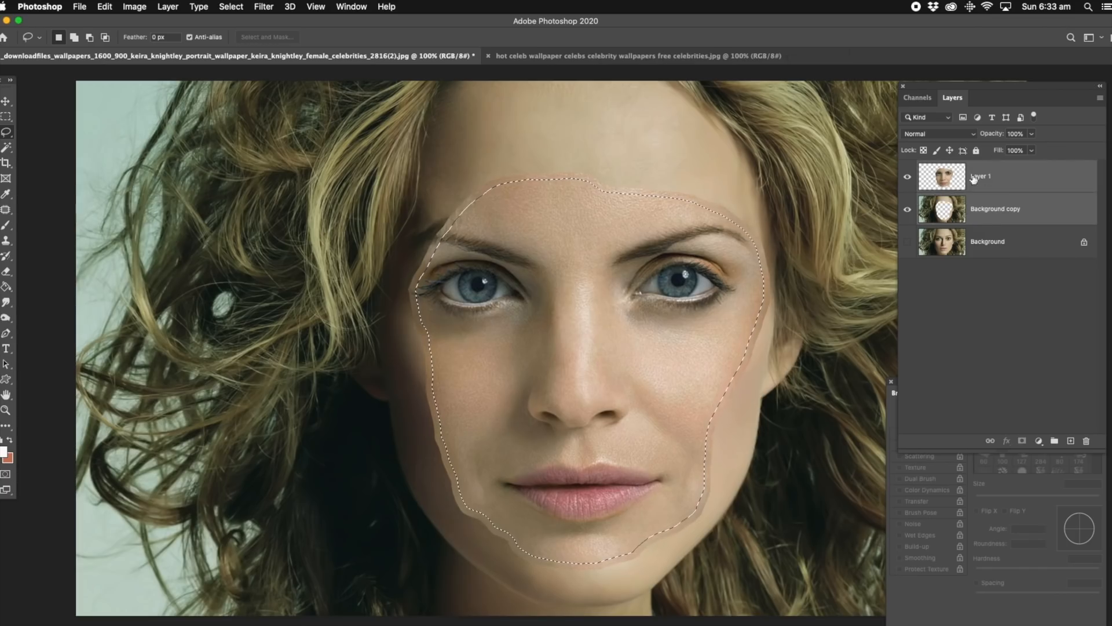
{"action": "left_click", "coordinate": [104, 6]}
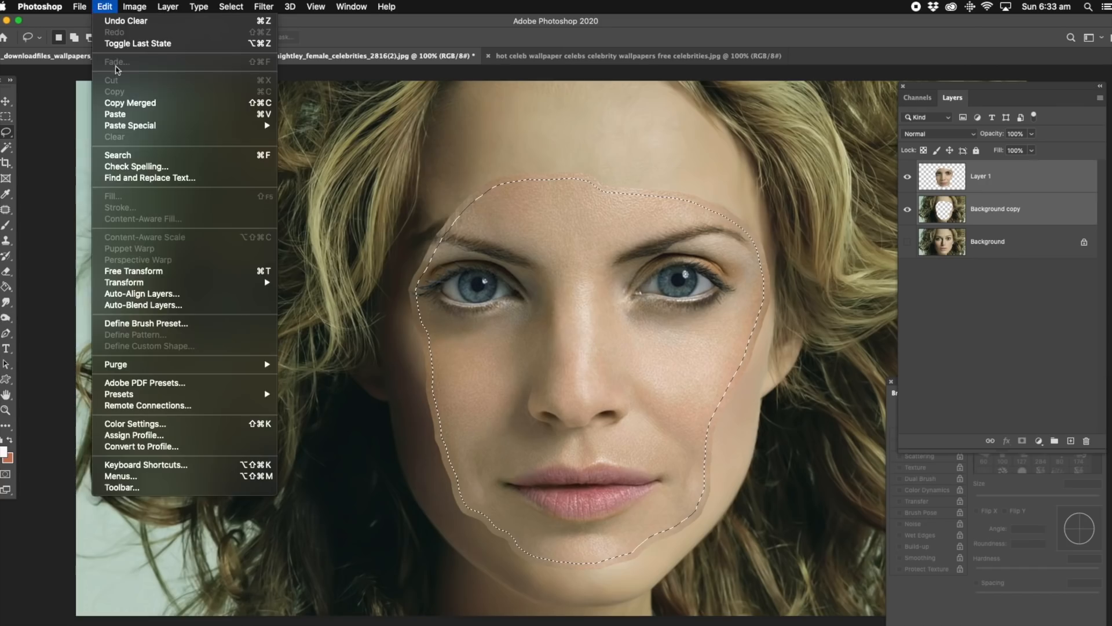
{"action": "left_click", "coordinate": [138, 306]}
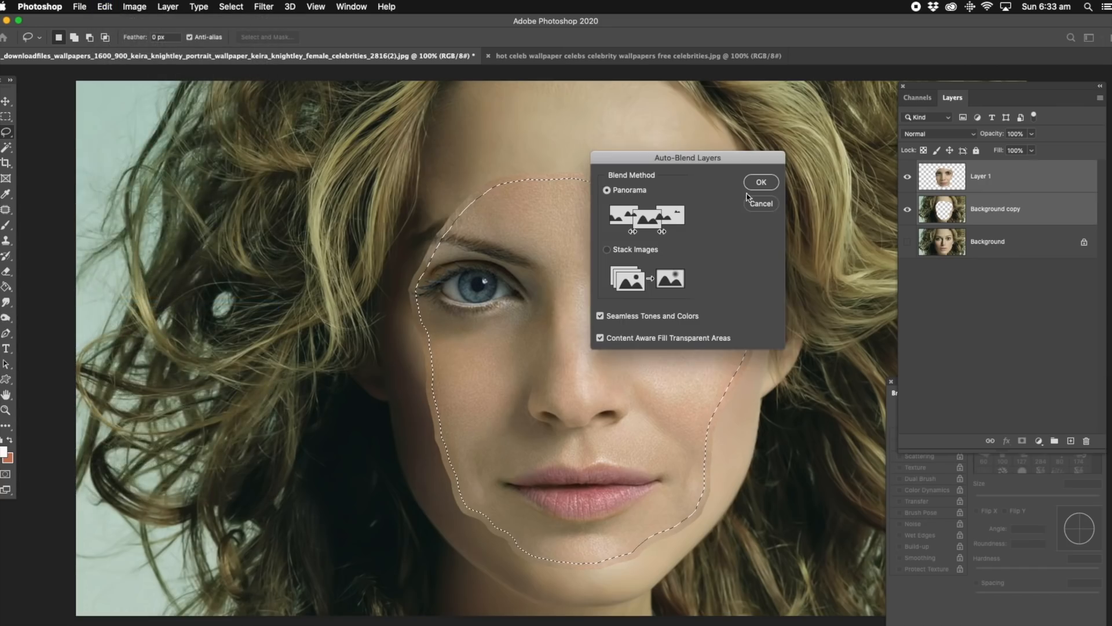
{"action": "key", "text": "Return"}
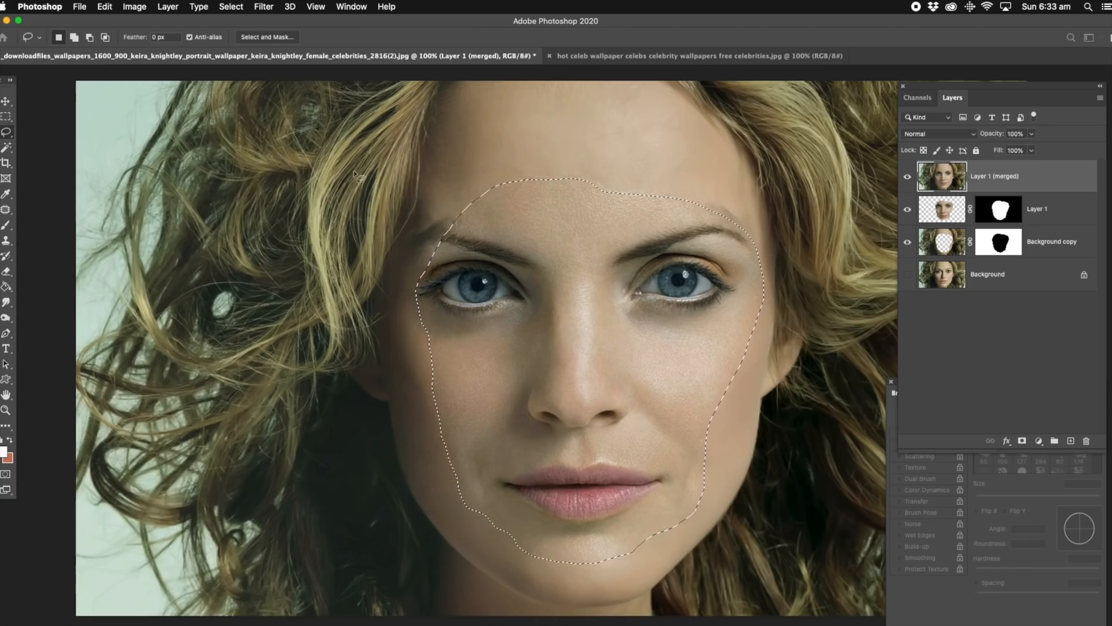
Apply the Blur More filter to the selected face area of the merged layer and clear the selection.
{"action": "left_click", "coordinate": [265, 6]}
{"action": "mouse_move", "coordinate": [288, 149]}
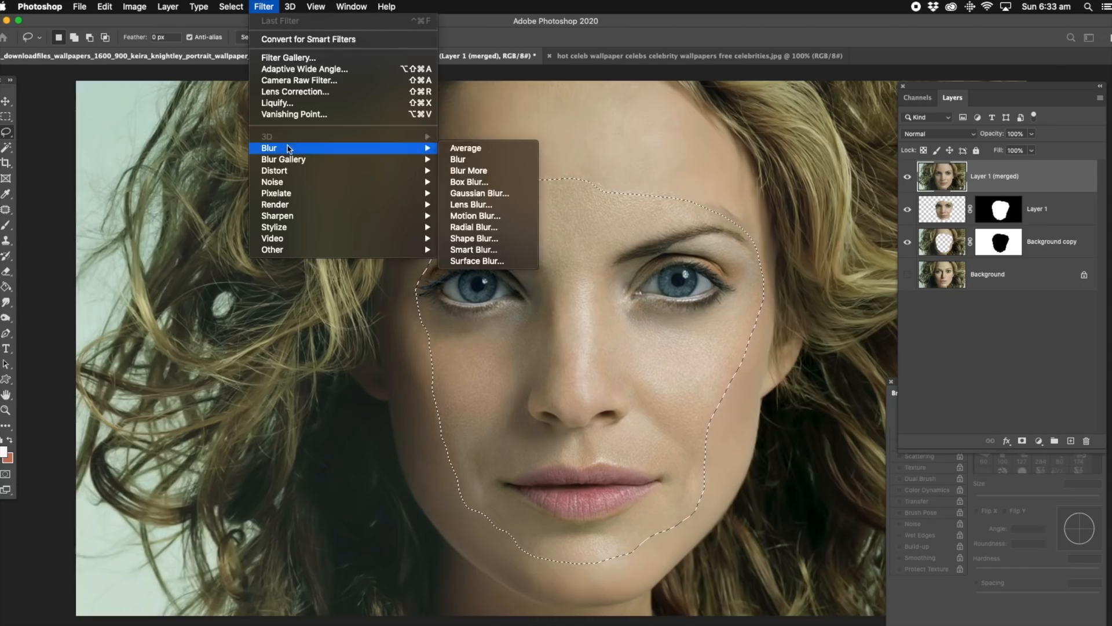
{"action": "left_click", "coordinate": [466, 171]}
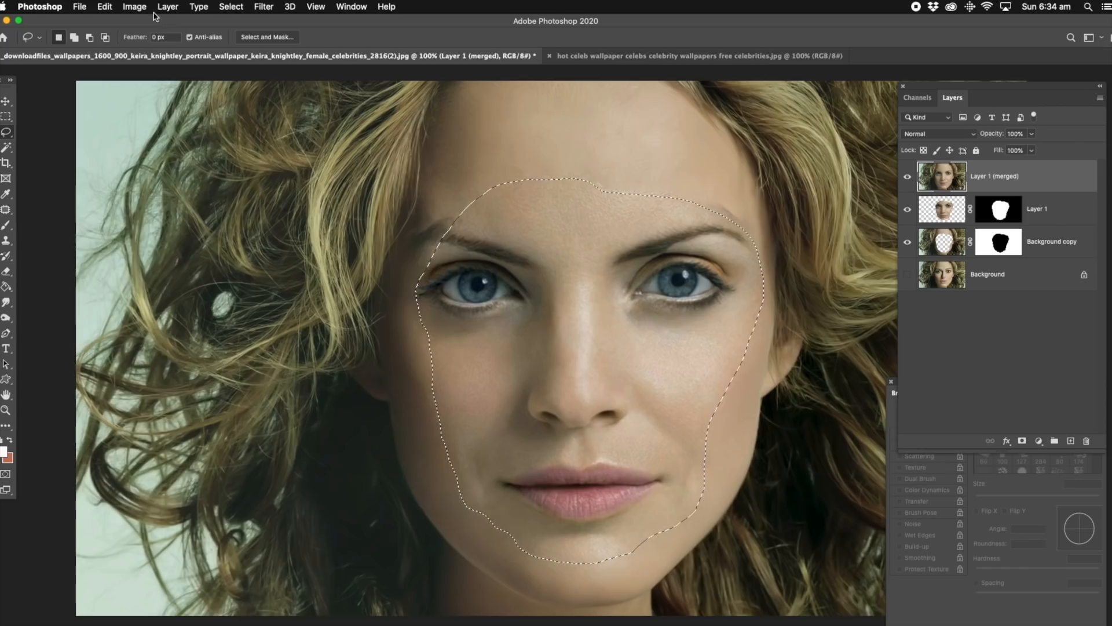
{"action": "left_click", "coordinate": [162, 91]}
Patch the uneven skin above the eyebrows and across the forehead seam with smoother forehead skin, using the Patch tool.
{"action": "left_click", "coordinate": [6, 209]}
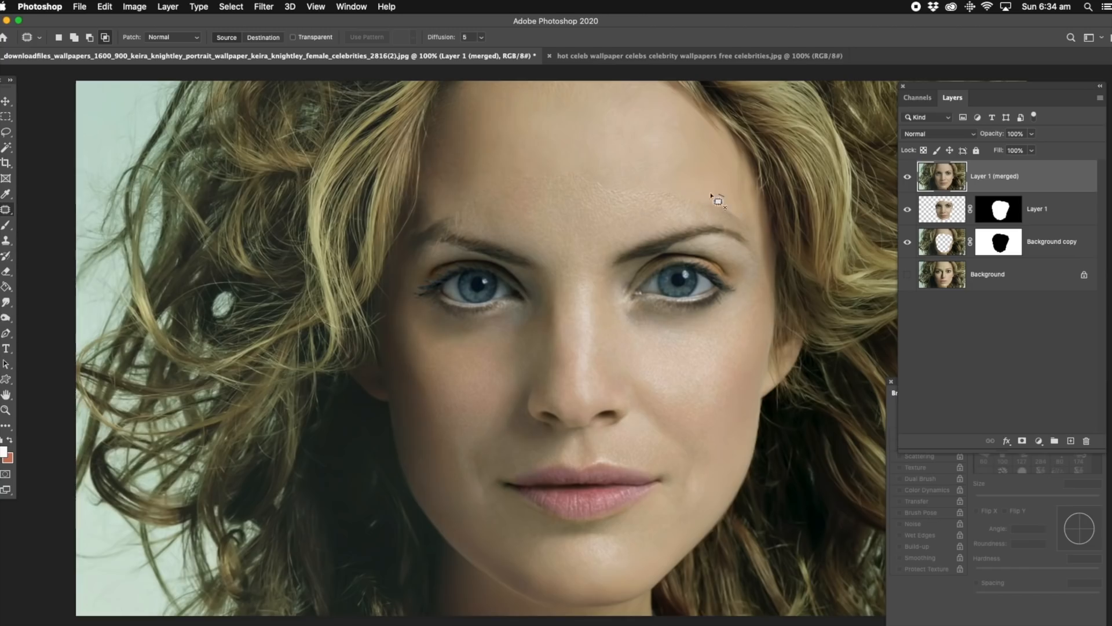
{"action": "left_click_drag", "start_coordinate": [699, 211], "coordinate": [747, 222]}
{"action": "mouse_move", "coordinate": [609, 170]}
{"action": "left_mouse_down"}
{"action": "mouse_move", "coordinate": [589, 181]}
{"action": "mouse_move", "coordinate": [670, 203]}
{"action": "mouse_move", "coordinate": [629, 181]}
{"action": "mouse_move", "coordinate": [623, 135]}
{"action": "left_mouse_up"}
{"action": "key", "text": "super+d"}
{"action": "mouse_move", "coordinate": [533, 163]}
{"action": "left_mouse_down"}
{"action": "mouse_move", "coordinate": [510, 203]}
{"action": "mouse_move", "coordinate": [545, 154]}
{"action": "mouse_move", "coordinate": [534, 163]}
{"action": "left_mouse_up"}
{"action": "left_click_drag", "start_coordinate": [542, 173], "coordinate": [539, 114]}
{"action": "key", "text": "super+d"}
{"action": "mouse_move", "coordinate": [483, 181]}
{"action": "left_mouse_down"}
{"action": "mouse_move", "coordinate": [467, 218]}
{"action": "mouse_move", "coordinate": [585, 226]}
{"action": "mouse_move", "coordinate": [601, 198]}
{"action": "left_mouse_up"}
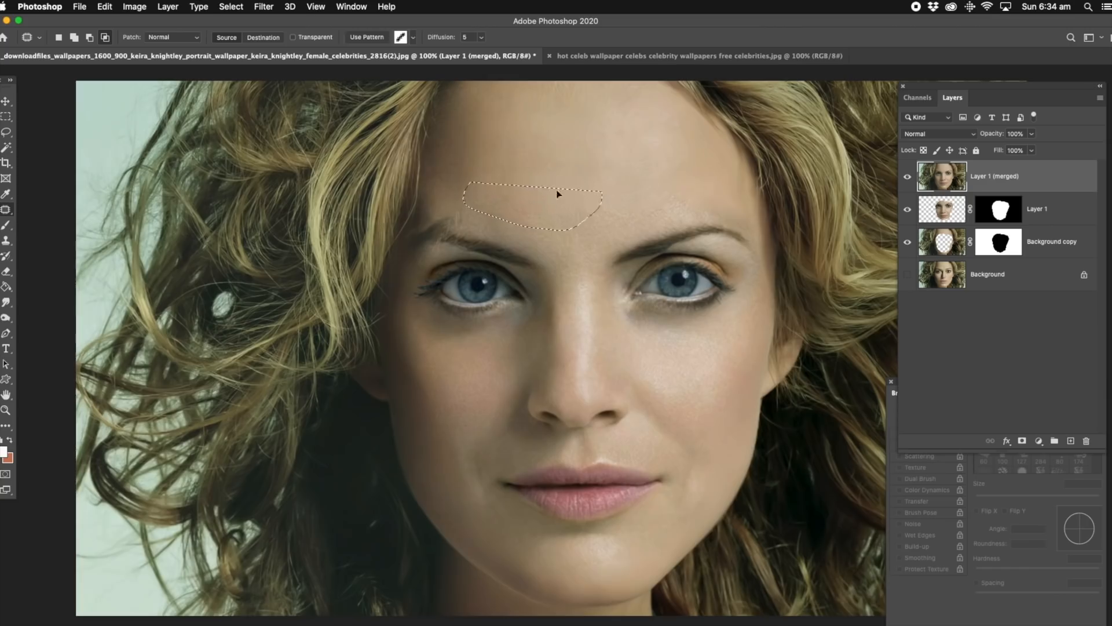
{"action": "key", "text": "super+d"}
Lasso the face on the merged layer, from above the eyebrows around the cheeks to the chin.
{"action": "left_click", "coordinate": [6, 132]}
{"action": "mouse_move", "coordinate": [476, 210]}
{"action": "left_mouse_down"}
{"action": "mouse_move", "coordinate": [432, 229]}
{"action": "mouse_move", "coordinate": [409, 267]}
{"action": "mouse_move", "coordinate": [406, 335]}
{"action": "mouse_move", "coordinate": [432, 372]}
{"action": "left_mouse_up"}
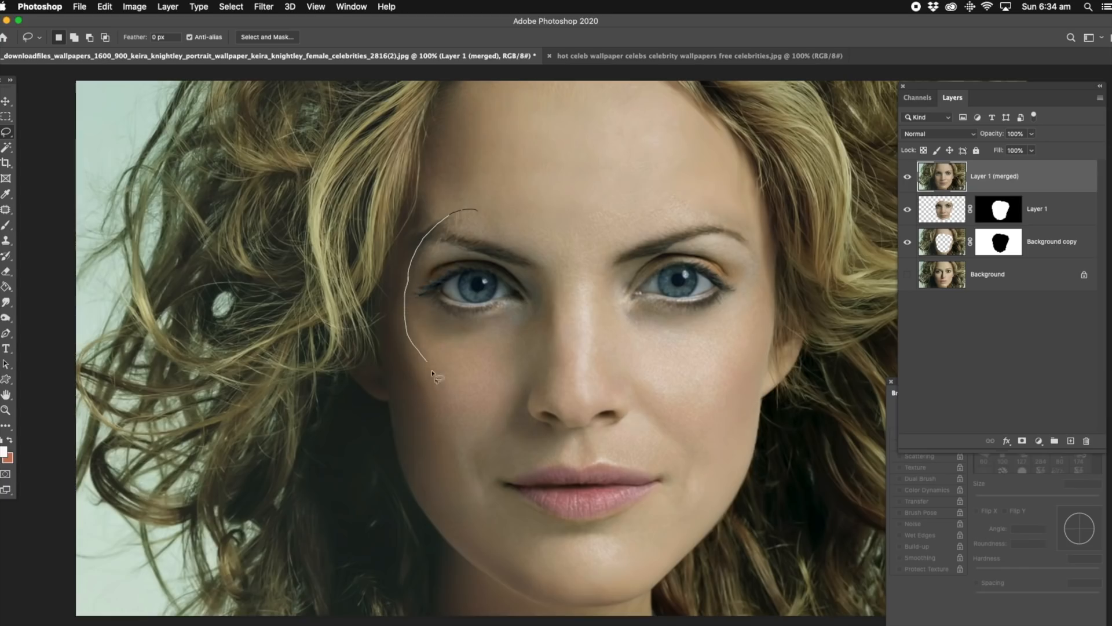
{"action": "mouse_move", "coordinate": [429, 452]}
{"action": "left_mouse_down"}
{"action": "mouse_move", "coordinate": [443, 498]}
{"action": "mouse_move", "coordinate": [507, 541]}
{"action": "left_mouse_up"}
{"action": "mouse_move", "coordinate": [622, 556]}
{"action": "left_mouse_down"}
{"action": "mouse_move", "coordinate": [668, 543]}
{"action": "mouse_move", "coordinate": [705, 515]}
{"action": "mouse_move", "coordinate": [736, 421]}
{"action": "left_mouse_up"}
{"action": "mouse_move", "coordinate": [763, 265]}
{"action": "left_mouse_down"}
{"action": "mouse_move", "coordinate": [716, 200]}
{"action": "mouse_move", "coordinate": [469, 200]}
{"action": "mouse_move", "coordinate": [444, 218]}
{"action": "left_mouse_up"}
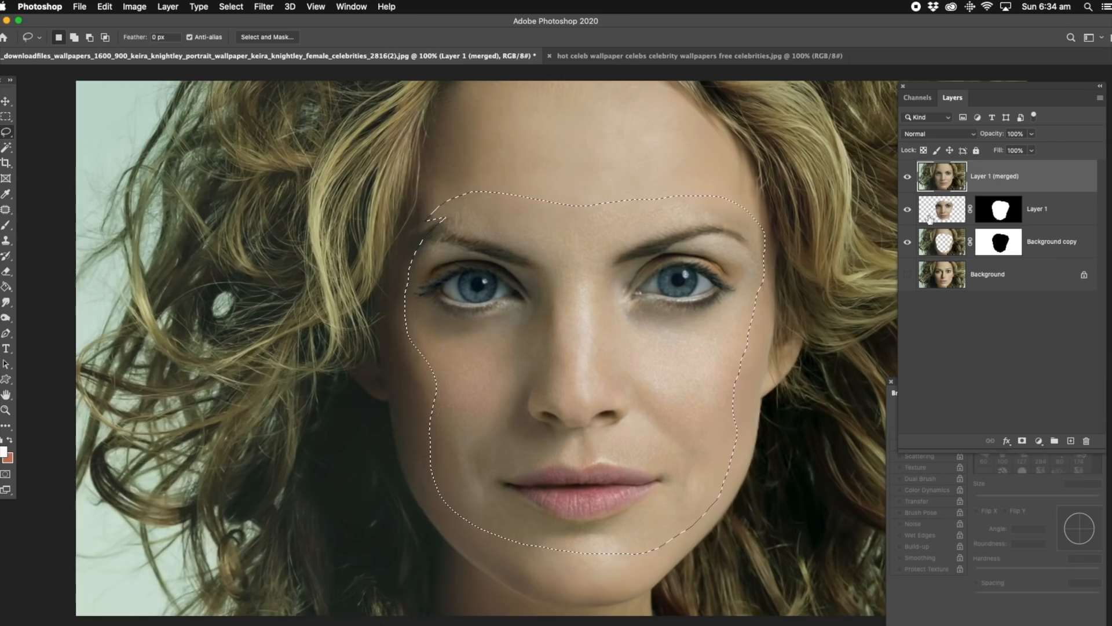
Apply a Surface Blur with radius 11 pixels and threshold 5 levels to the selected face area and clear the selection.
{"action": "left_click", "coordinate": [168, 7]}
{"action": "left_click", "coordinate": [264, 7]}
{"action": "mouse_move", "coordinate": [289, 152]}
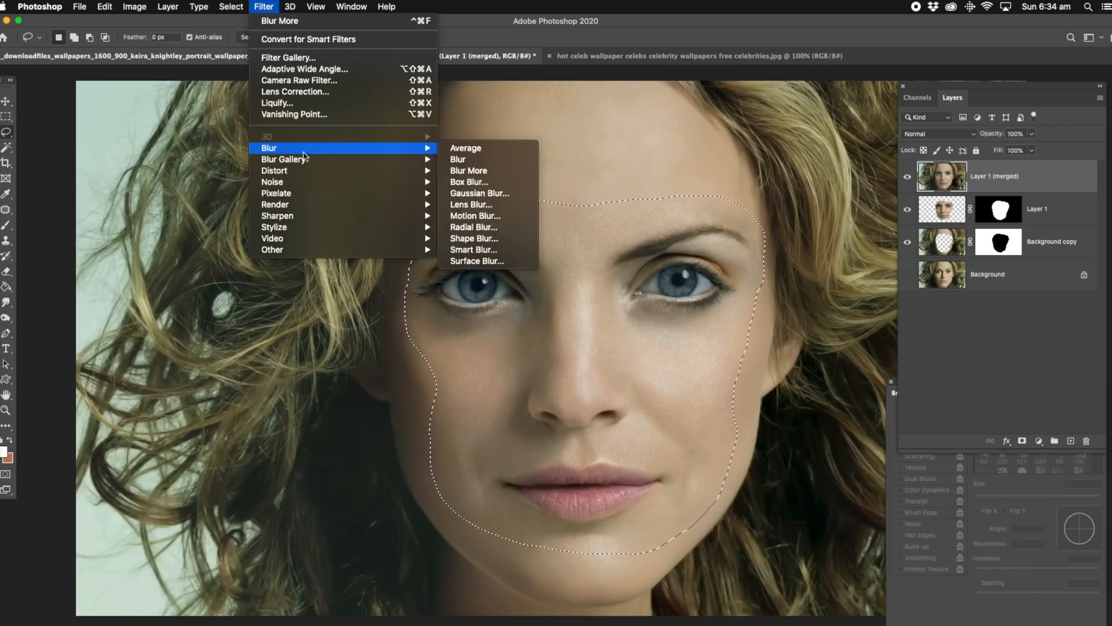
{"action": "left_click", "coordinate": [487, 262]}
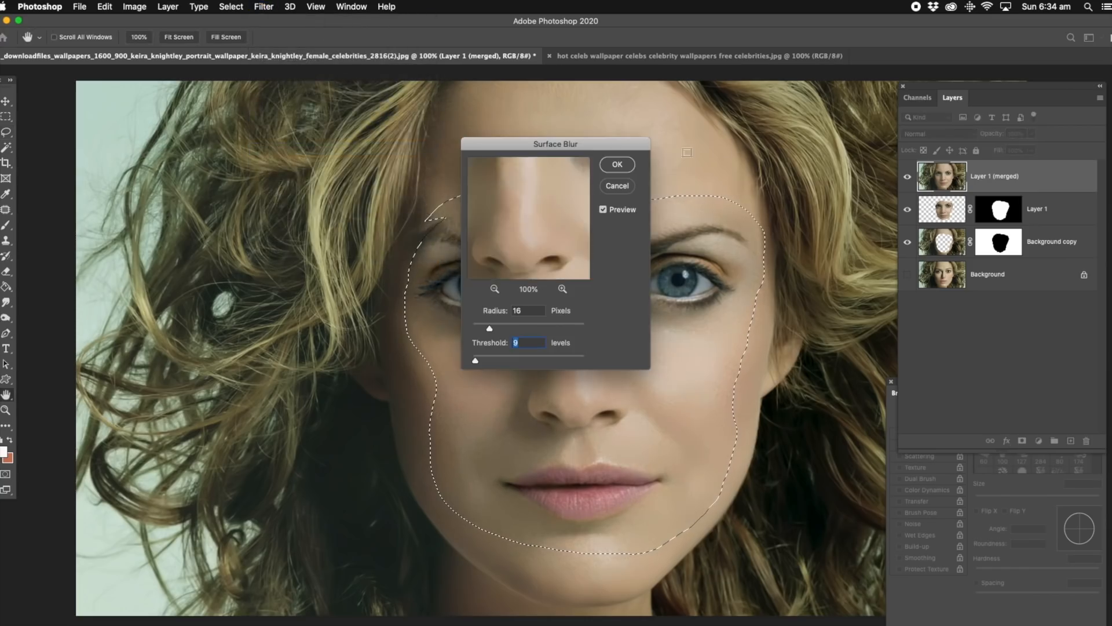
{"action": "left_click_drag", "start_coordinate": [611, 148], "coordinate": [306, 83]}
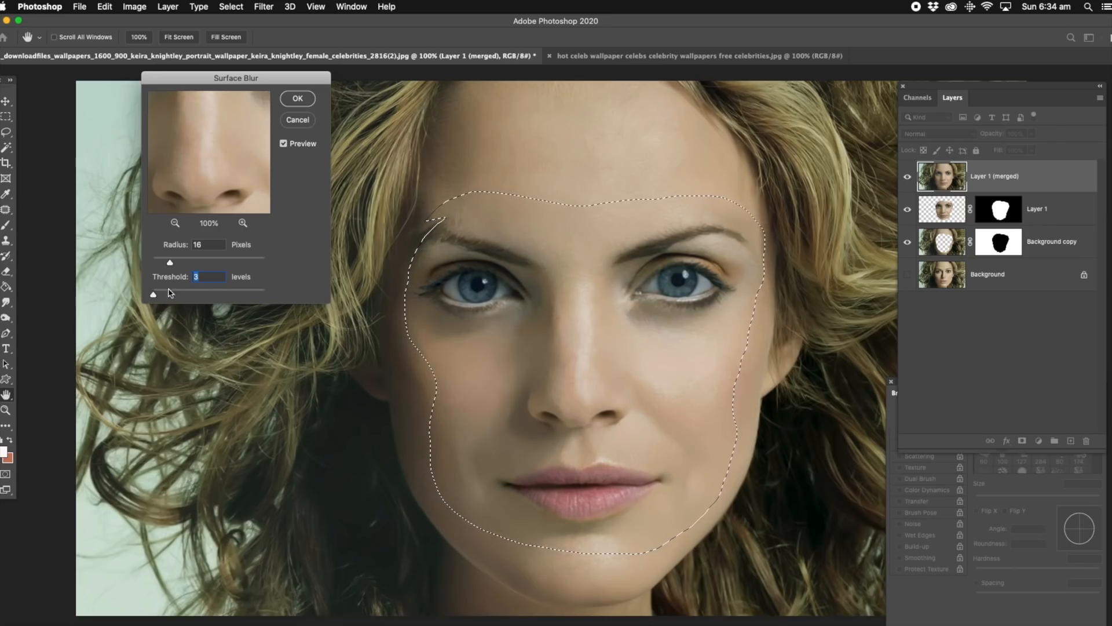
{"action": "type", "text": "5"}
{"action": "left_click_drag", "start_coordinate": [170, 263], "coordinate": [167, 264]}
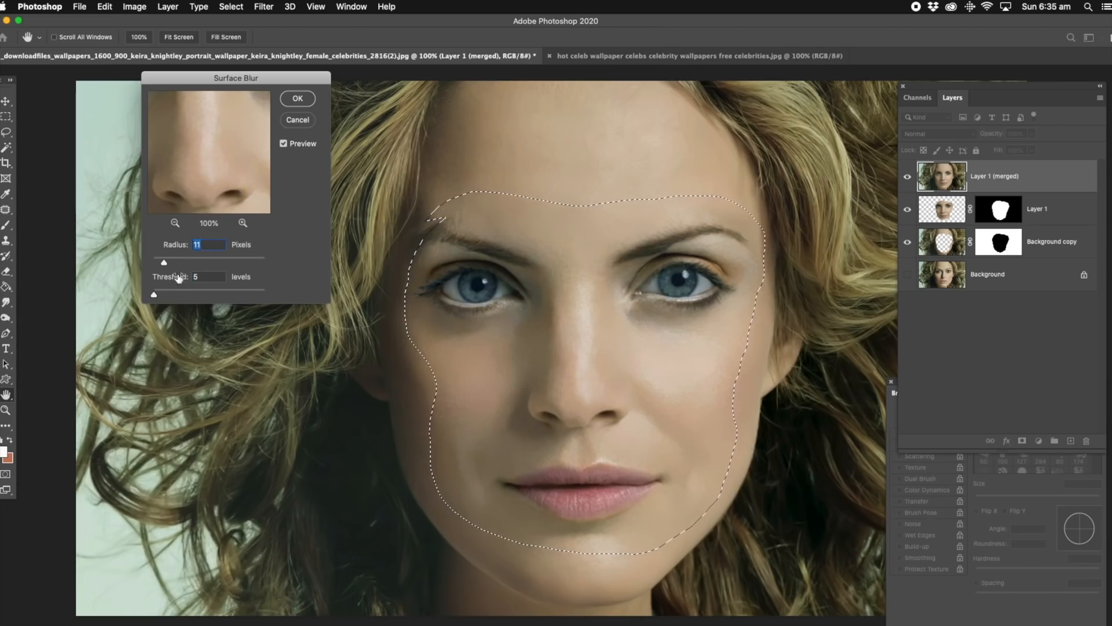
{"action": "left_click", "coordinate": [296, 100]}
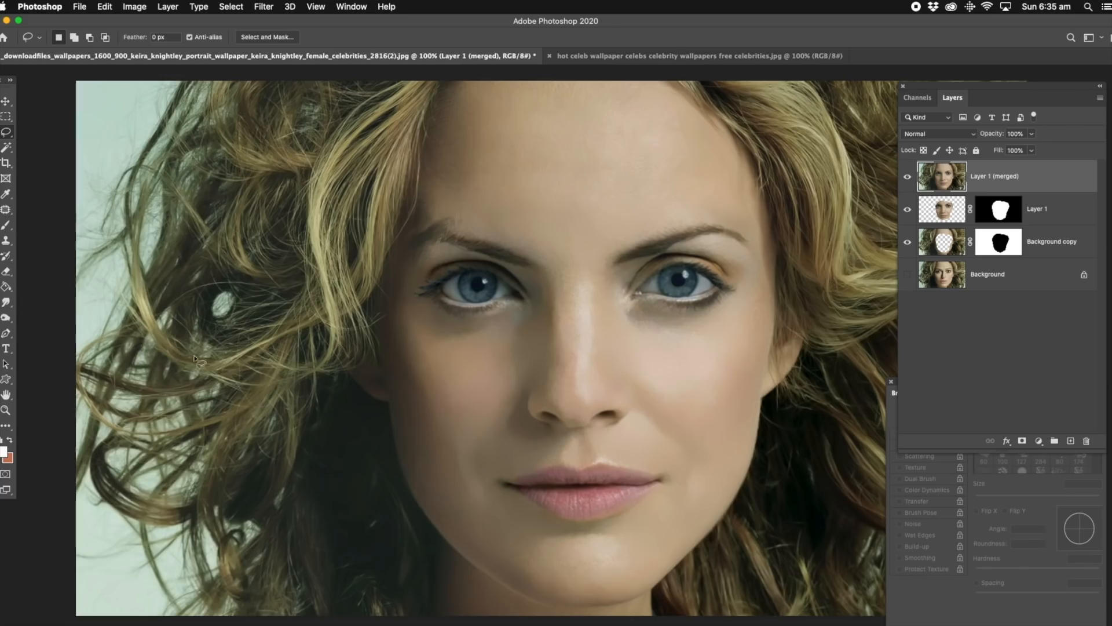
Flatten the image so all visible layers combine into a single Background layer.
{"action": "left_click", "coordinate": [6, 410]}
{"action": "key", "text": "alt"}
{"action": "left_click", "coordinate": [622, 240], "text": "alt"}
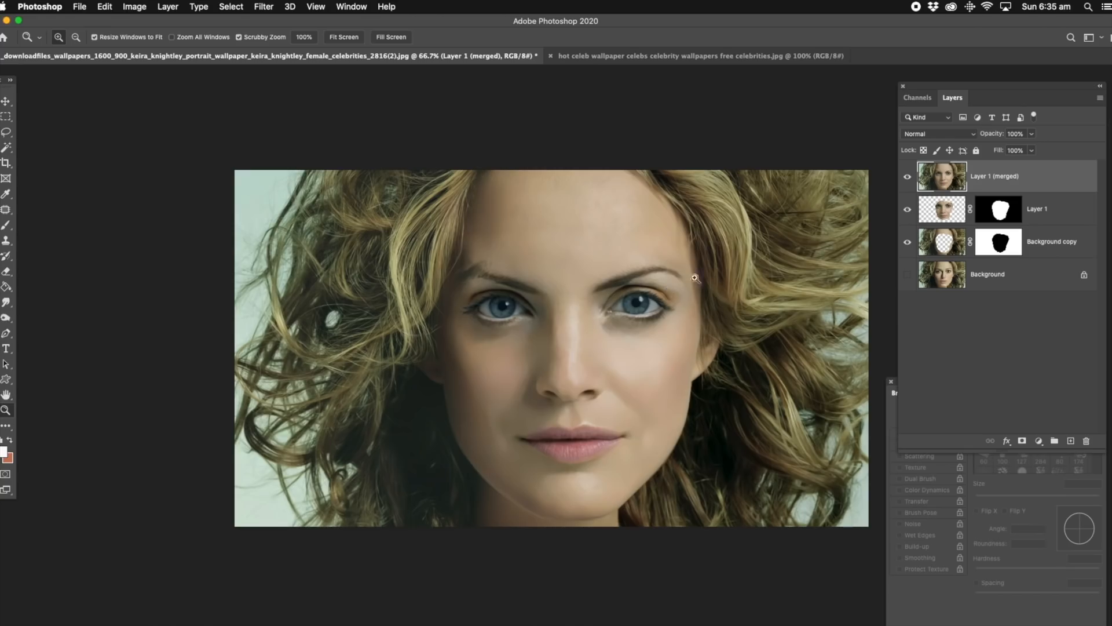
{"action": "left_click", "coordinate": [168, 7]}
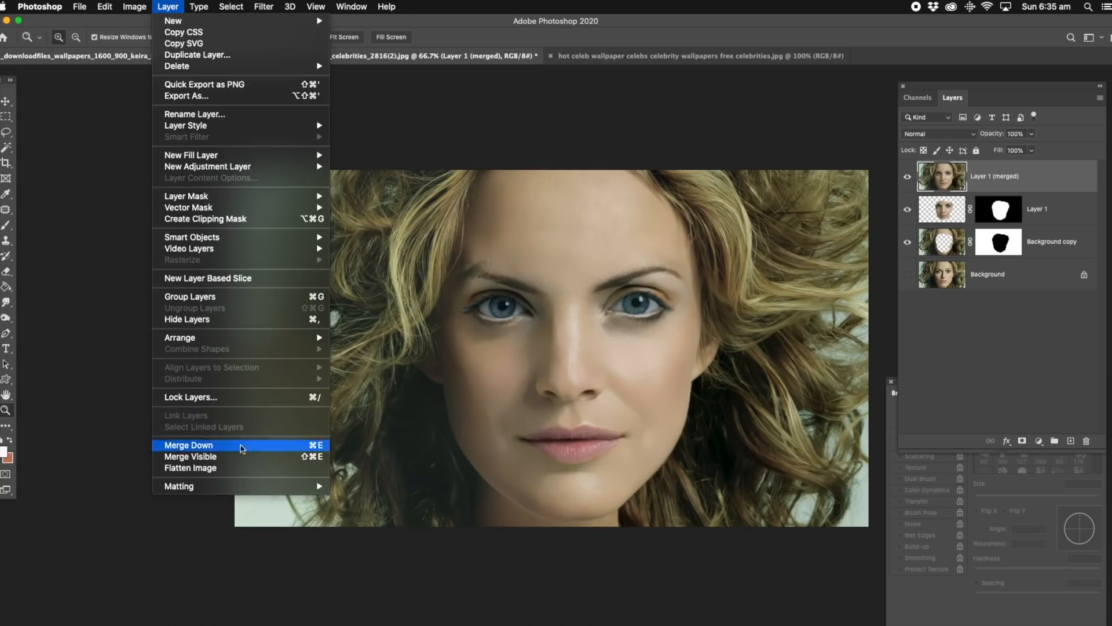
{"action": "left_click", "coordinate": [221, 467]}
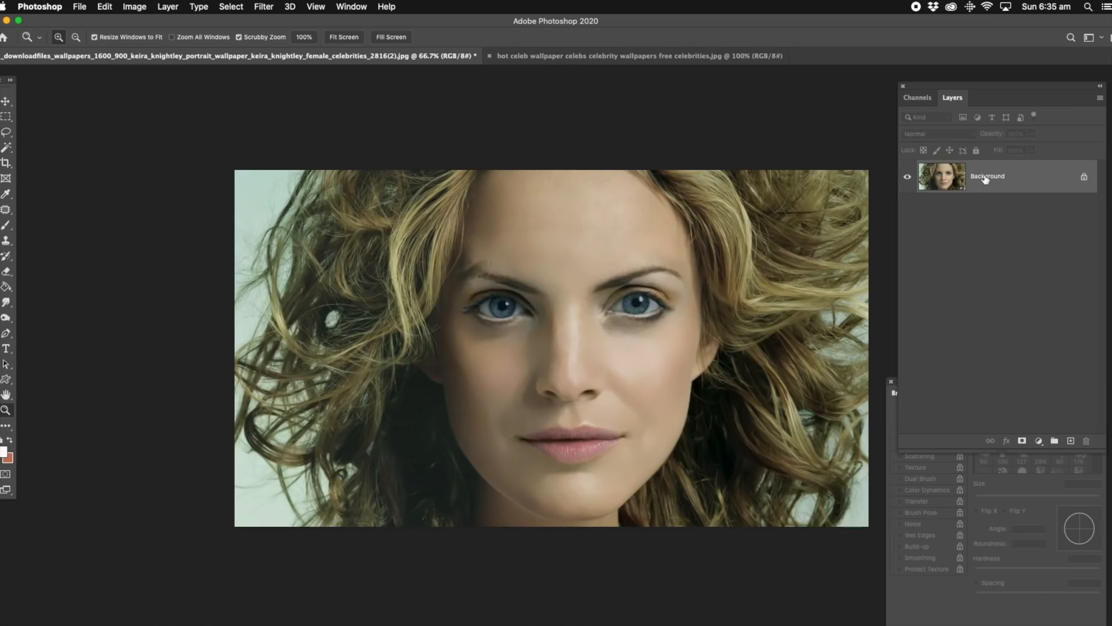
Duplicate the Background layer as Background copy and add a layer mask to the copy.
{"action": "right_click", "coordinate": [981, 180]}
{"action": "left_click", "coordinate": [1019, 198]}
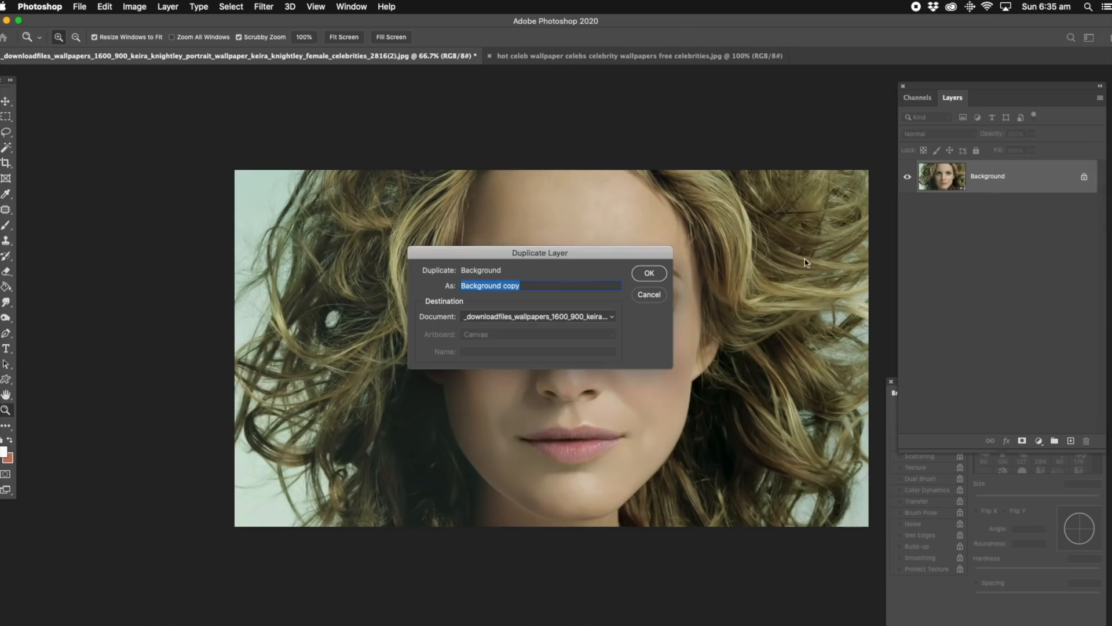
{"action": "left_click", "coordinate": [650, 274]}
{"action": "left_click", "coordinate": [1022, 442]}
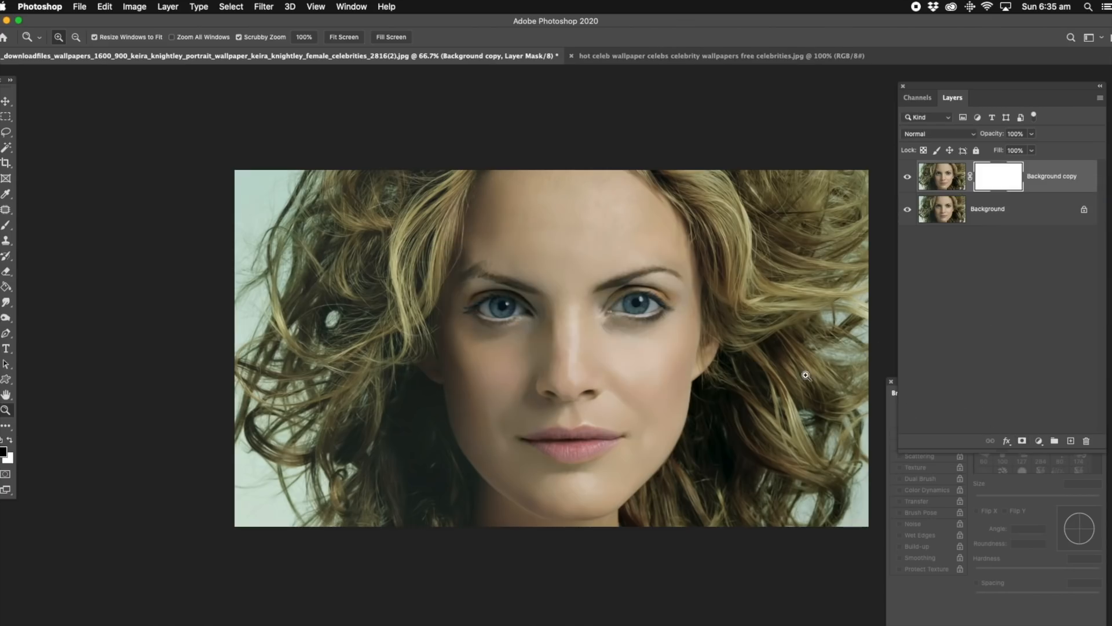
Draw a horizontal linear black-to-white gradient across the copy's mask, hide the Background layer, and redraw the gradient wider.
{"action": "left_click", "coordinate": [5, 286]}
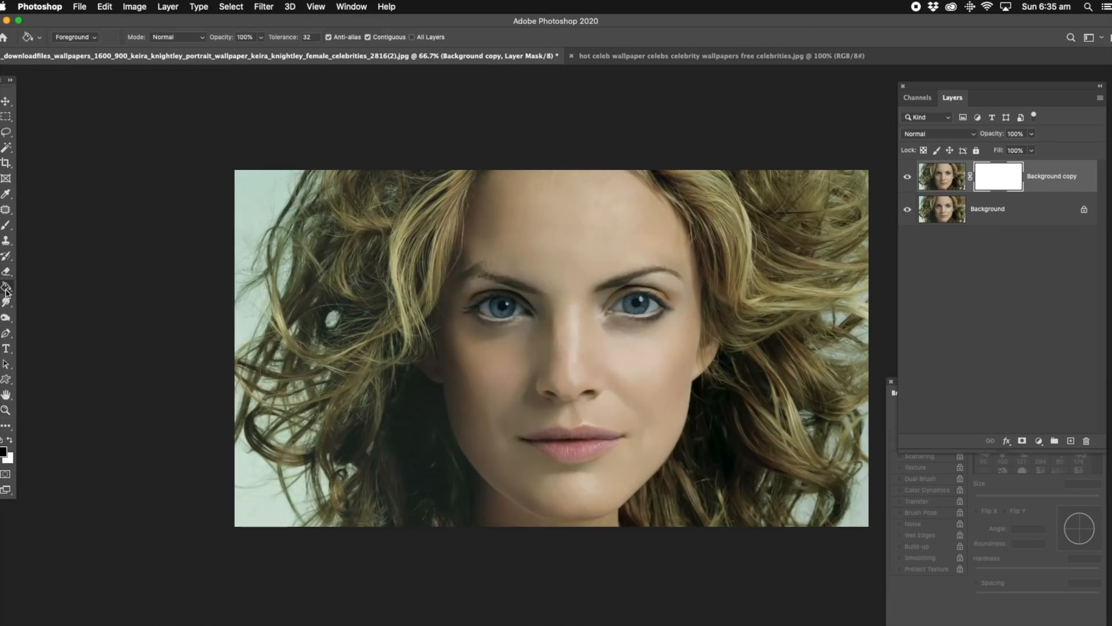
{"action": "left_click", "coordinate": [41, 290]}
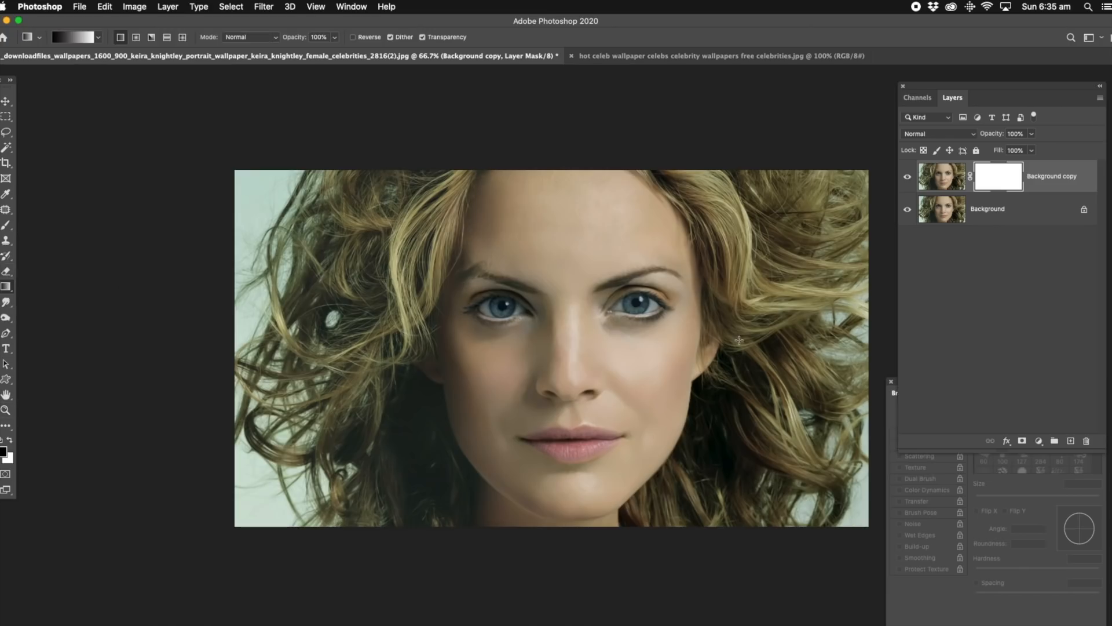
{"action": "left_click_drag", "start_coordinate": [723, 335], "coordinate": [414, 337]}
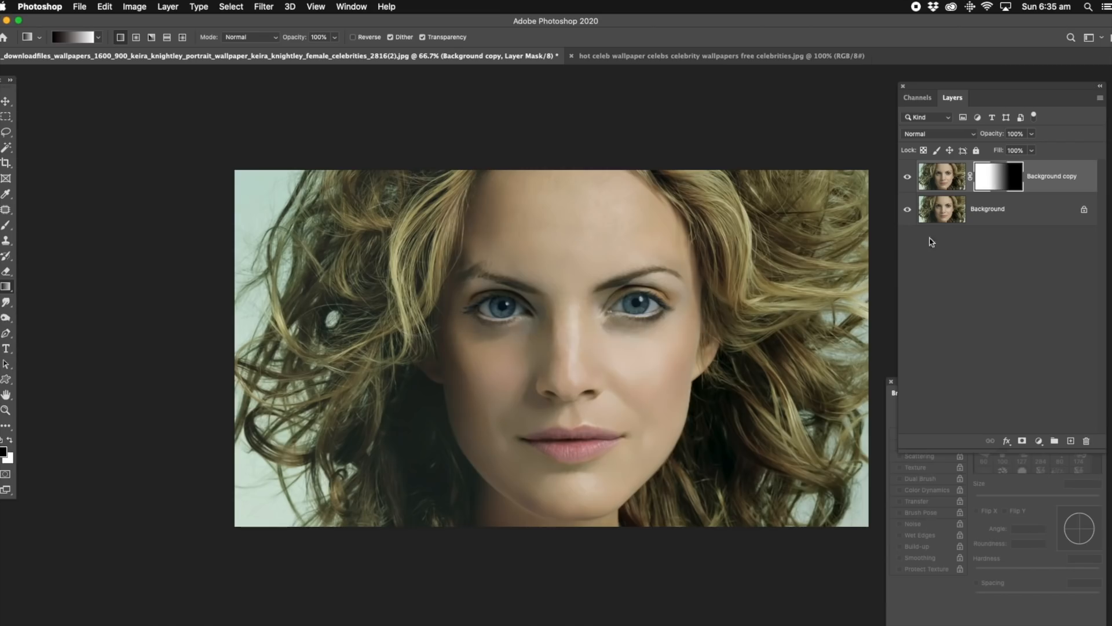
{"action": "left_click", "coordinate": [908, 210]}
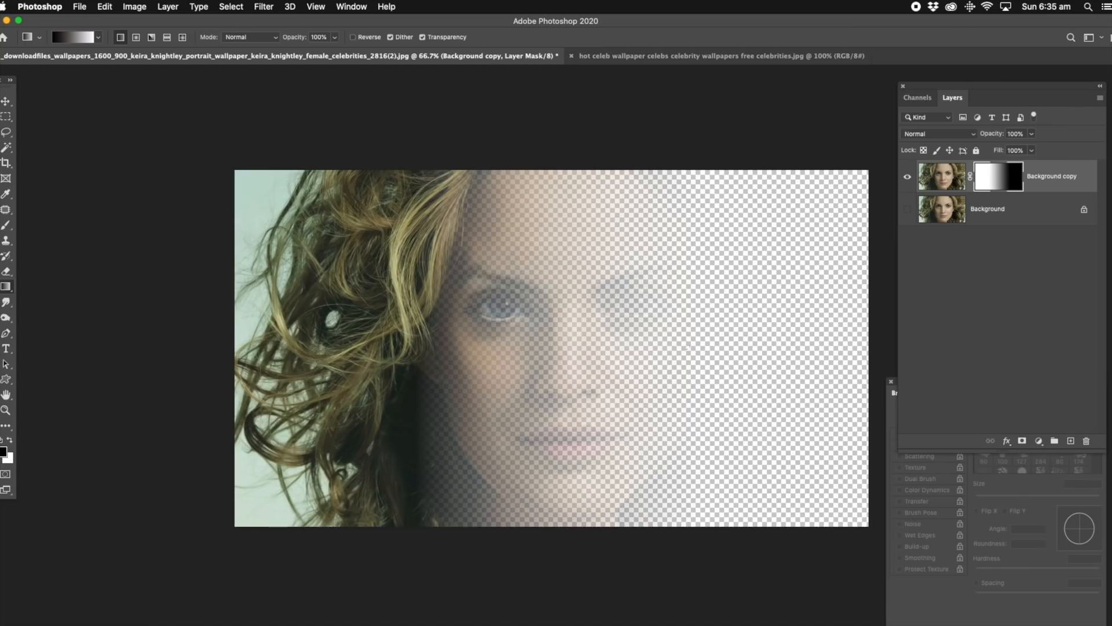
{"action": "left_click_drag", "start_coordinate": [799, 343], "coordinate": [266, 343]}
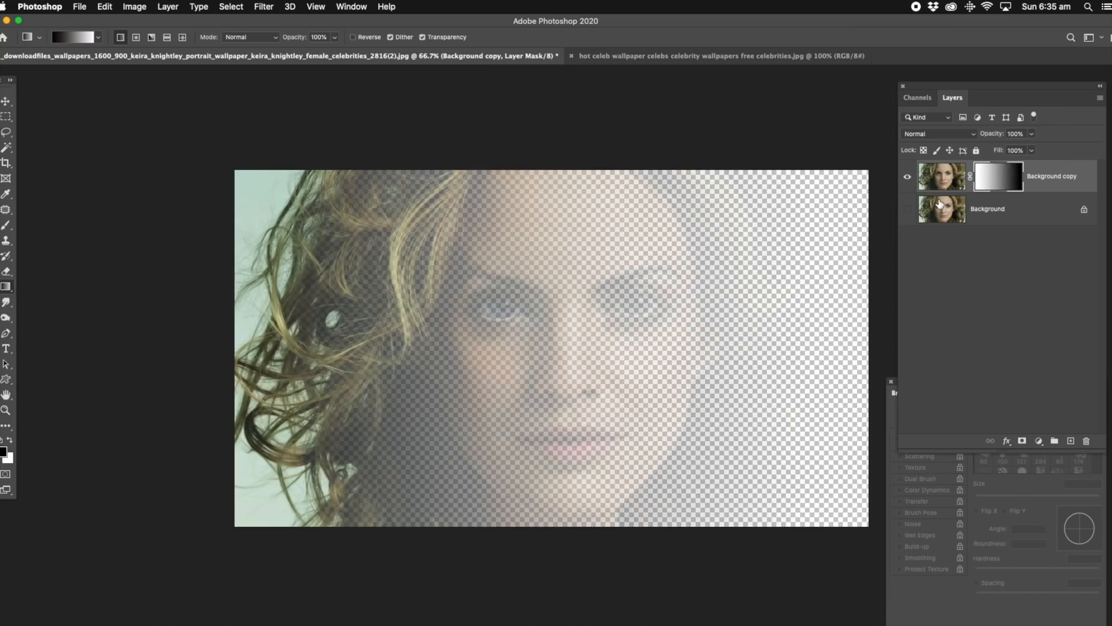
Show the Background layer again and delete the masked Background copy layer.
{"action": "left_click", "coordinate": [907, 210]}
{"action": "left_click", "coordinate": [943, 178]}
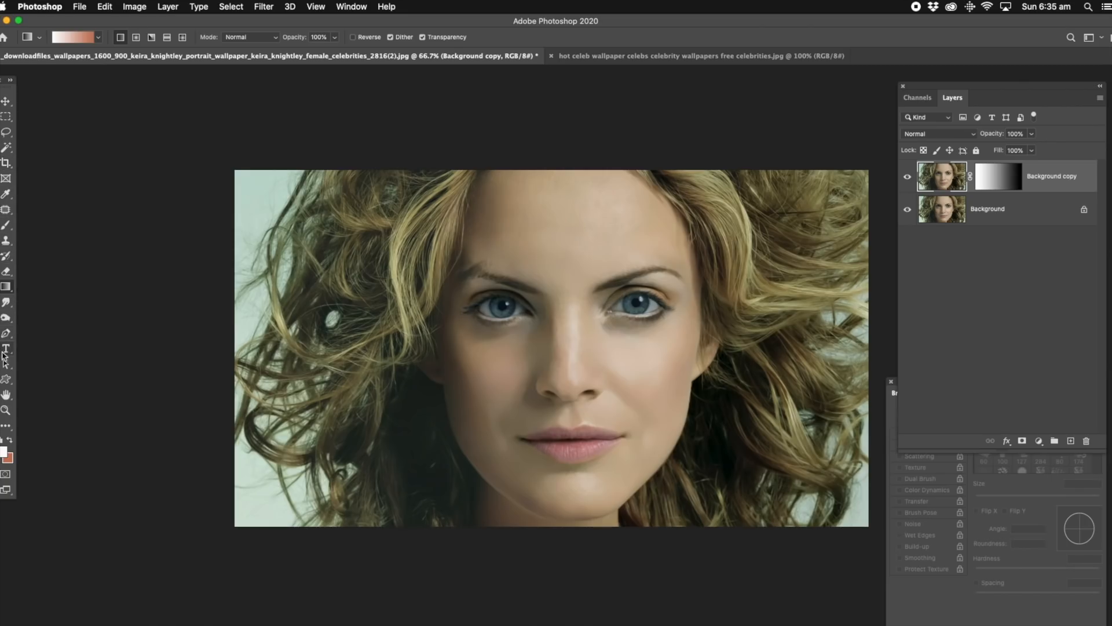
{"action": "left_click_drag", "start_coordinate": [955, 175], "coordinate": [1086, 441]}
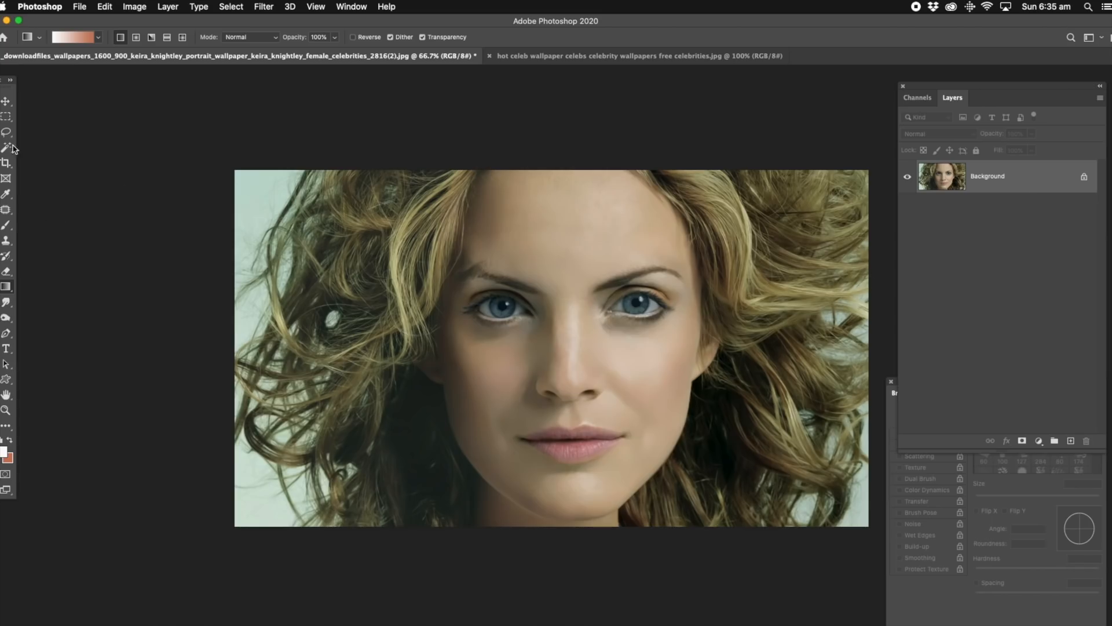
{"action": "left_click", "coordinate": [6, 116]}
{"action": "left_click_drag", "start_coordinate": [168, 167], "coordinate": [572, 603]}
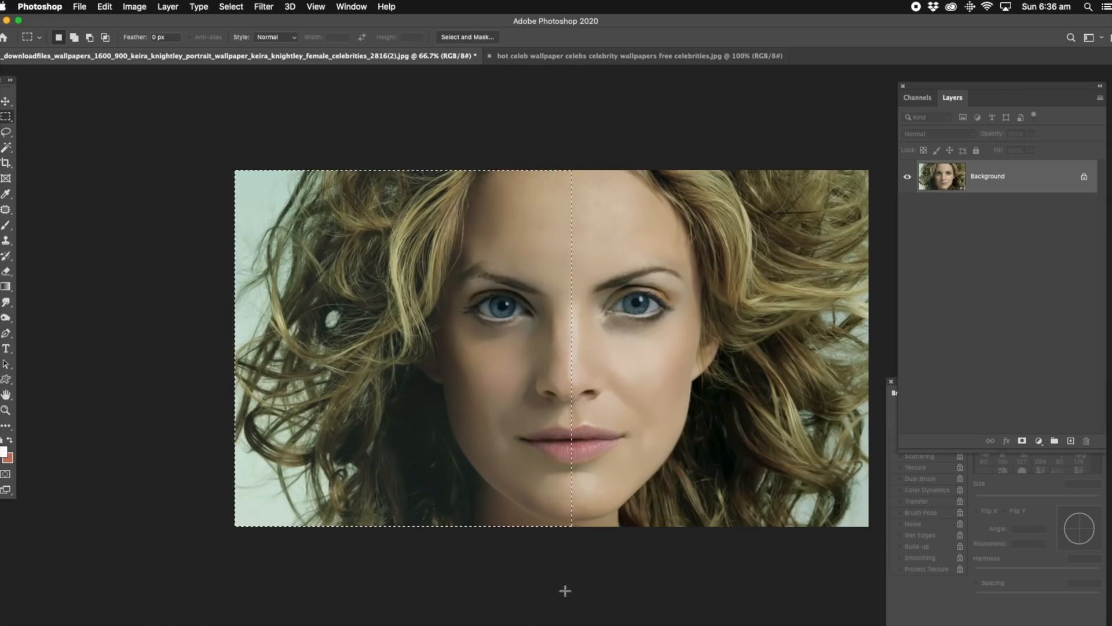
{"action": "left_click", "coordinate": [727, 323]}
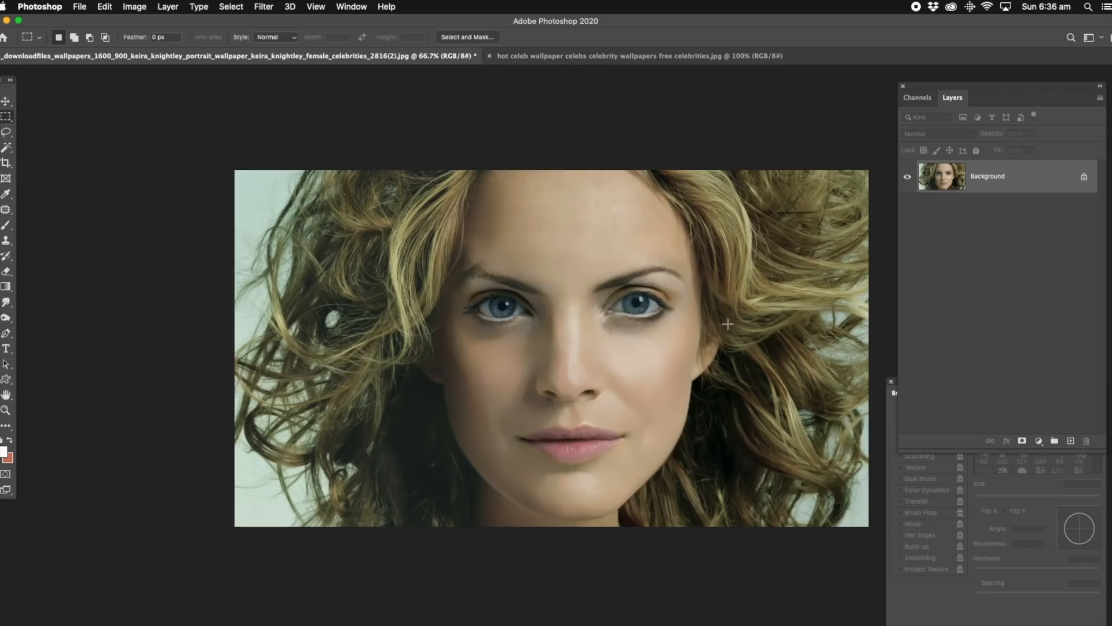
Darken the shadows across the whole portrait with one application of the Burn tool at a 3071 px brush size.
{"action": "left_click", "coordinate": [6, 318]}
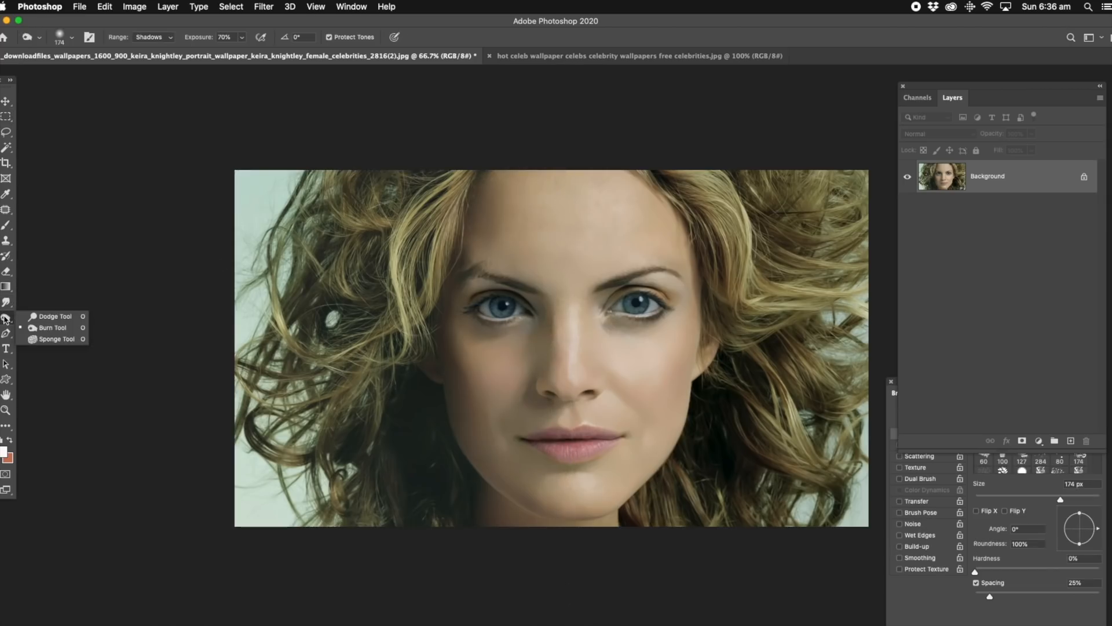
{"action": "left_click", "coordinate": [55, 329]}
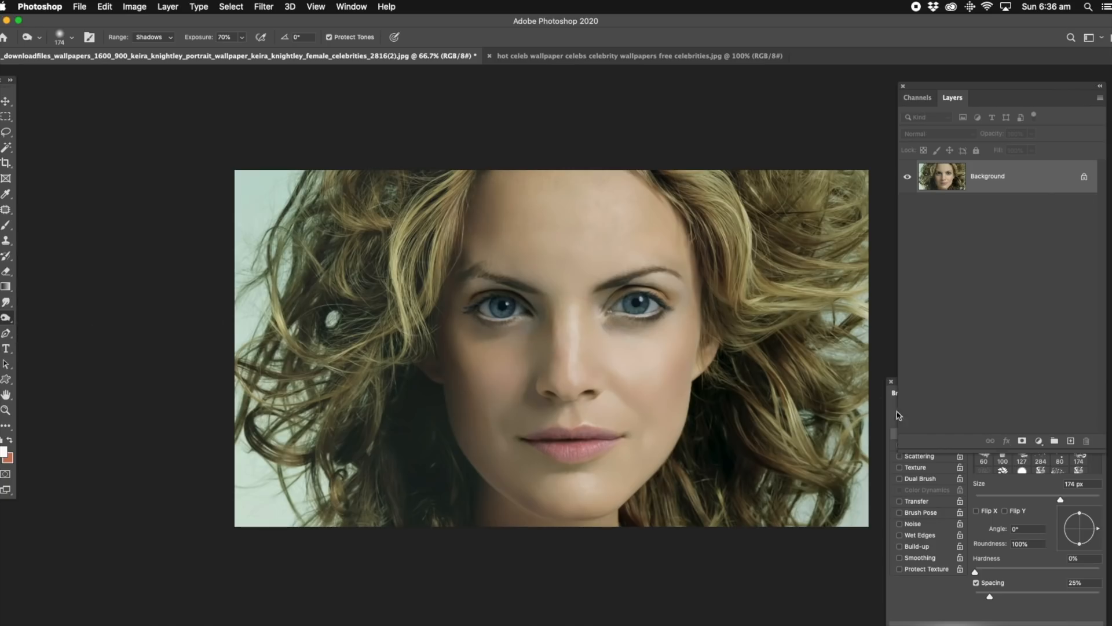
{"action": "left_click", "coordinate": [1096, 499]}
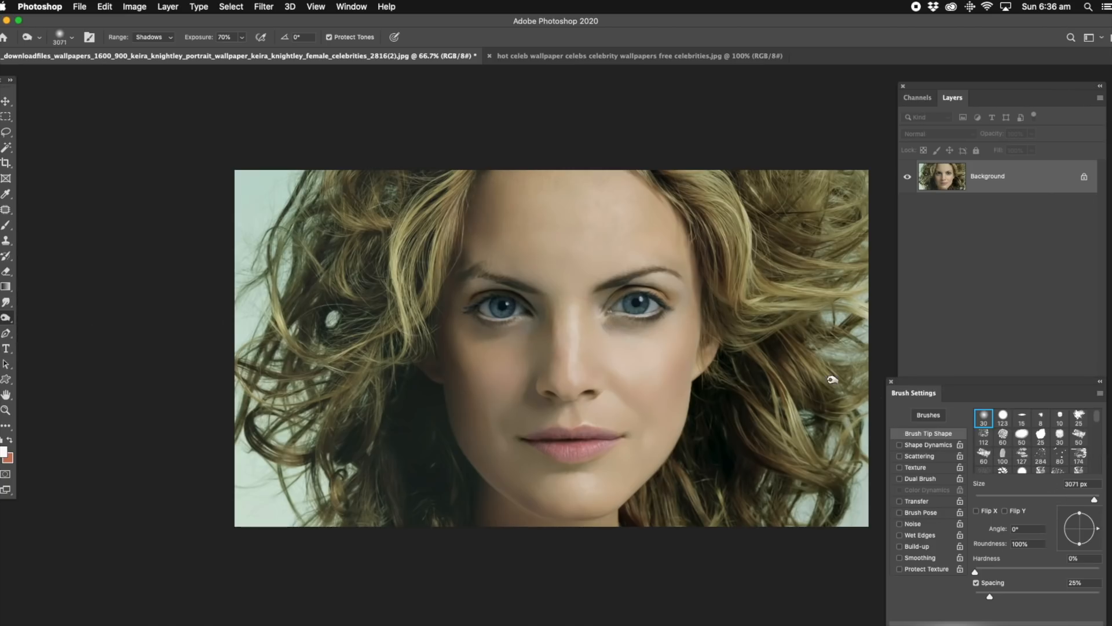
{"action": "left_click", "coordinate": [330, 234]}
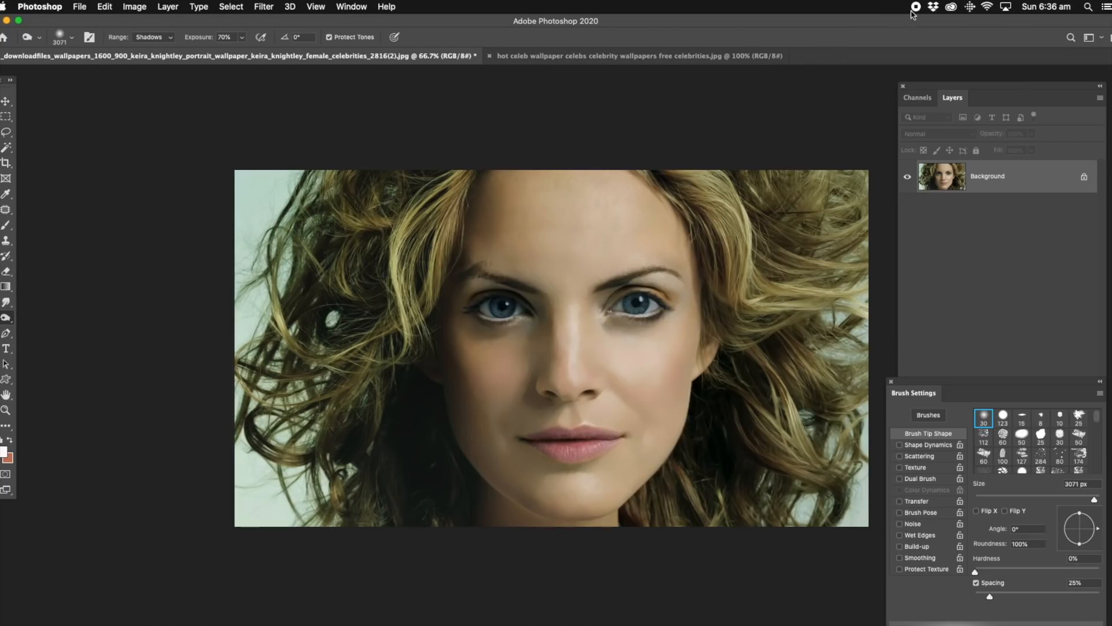
Patch the stray brow hairs above the outer end of the left-hand eyebrow with clean forehead skin and clear the selection.
{"action": "left_click", "coordinate": [6, 410]}
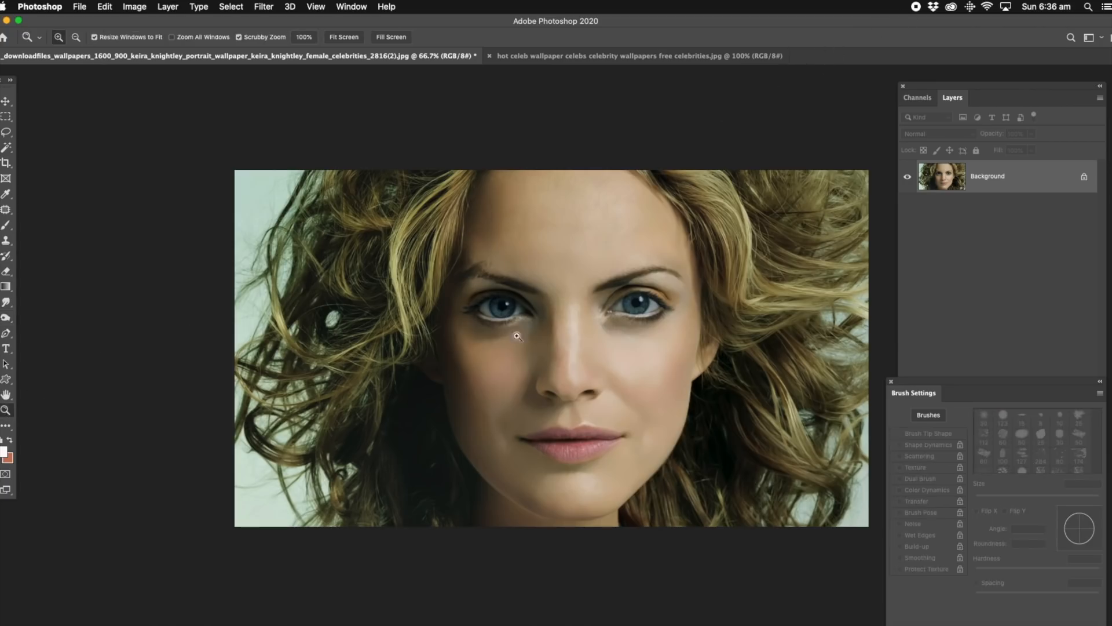
{"action": "left_click", "coordinate": [540, 321]}
{"action": "left_click", "coordinate": [538, 319]}
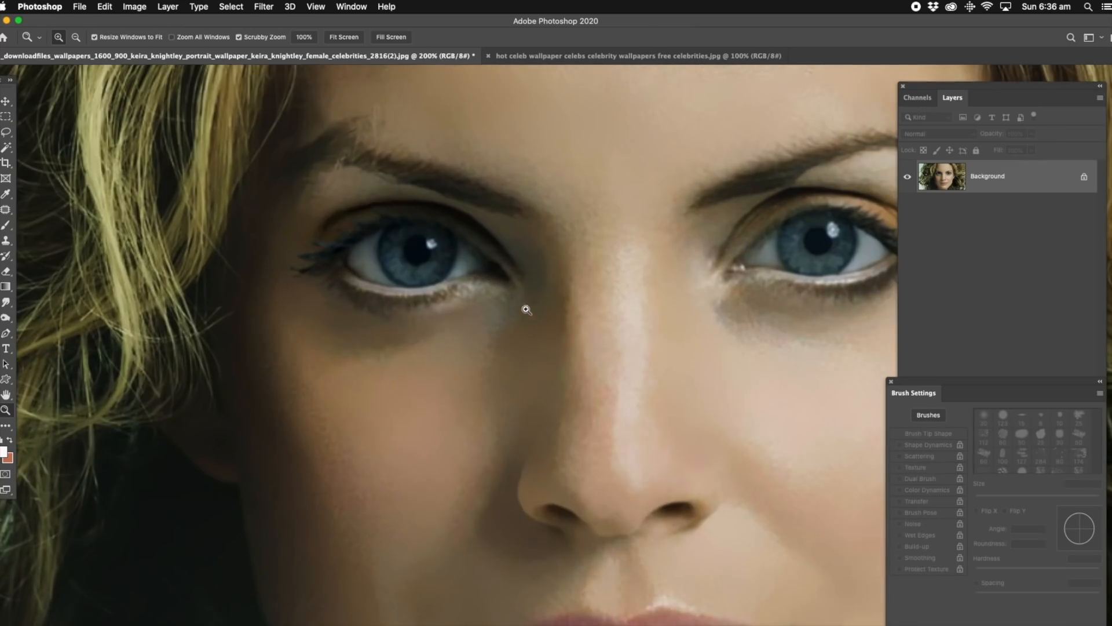
{"action": "left_click_drag", "start_coordinate": [649, 221], "coordinate": [560, 294]}
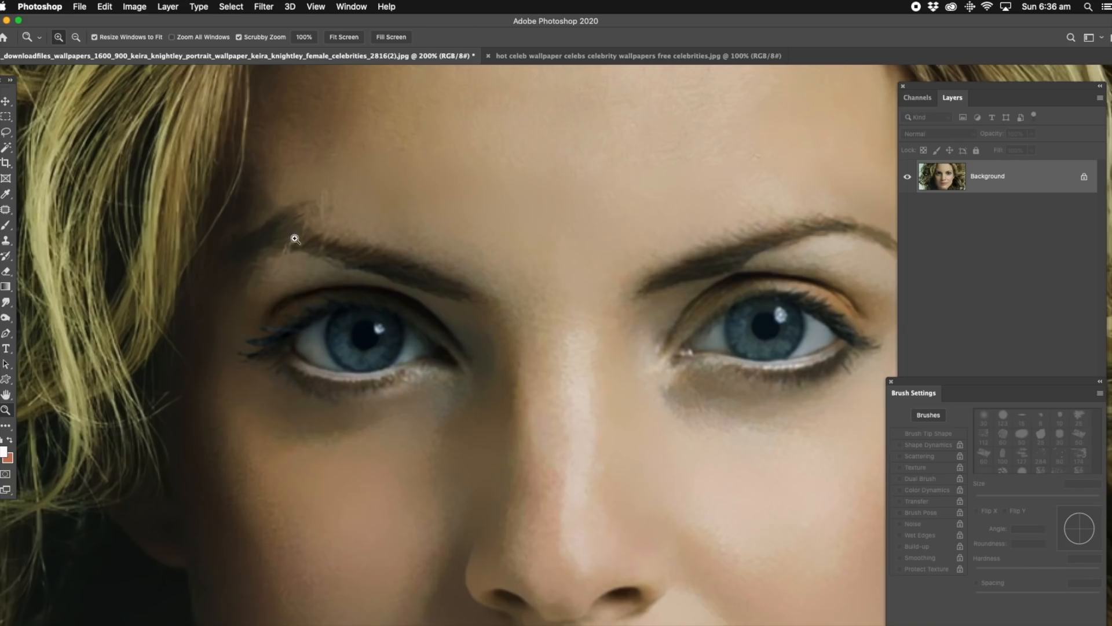
{"action": "left_click", "coordinate": [273, 267]}
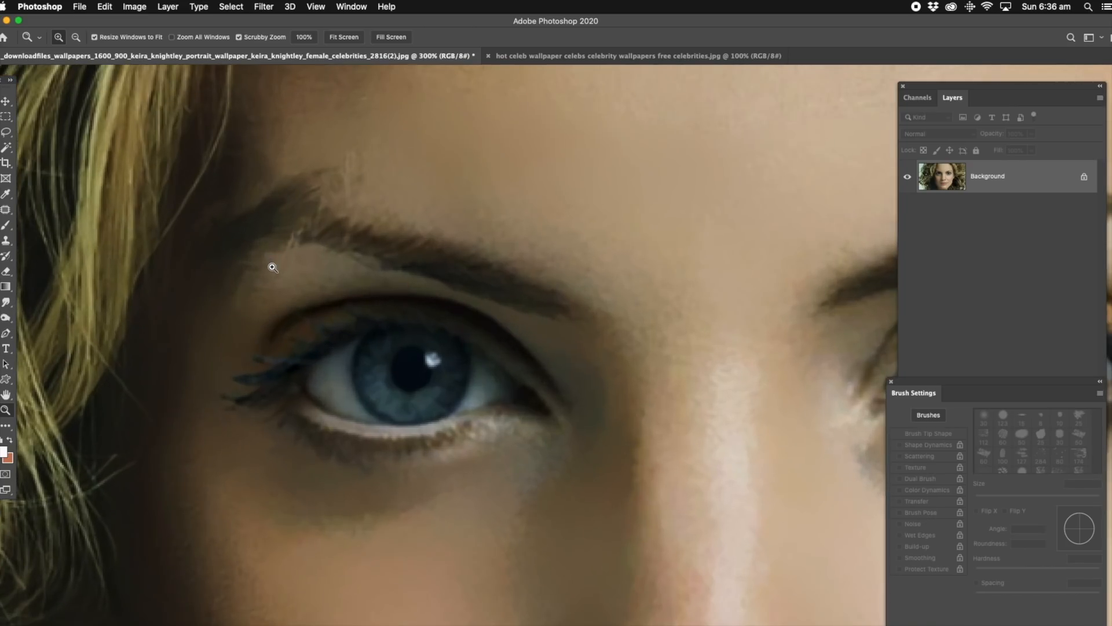
{"action": "left_click", "coordinate": [6, 209]}
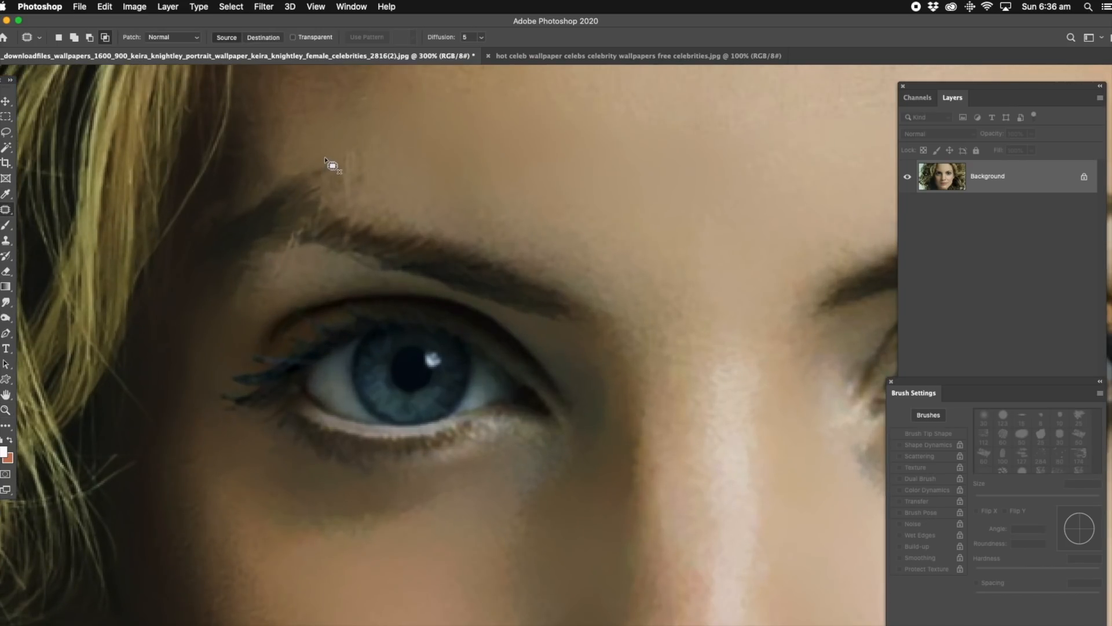
{"action": "mouse_move", "coordinate": [303, 157]}
{"action": "left_mouse_down"}
{"action": "mouse_move", "coordinate": [265, 177]}
{"action": "mouse_move", "coordinate": [249, 203]}
{"action": "mouse_move", "coordinate": [337, 219]}
{"action": "mouse_move", "coordinate": [409, 214]}
{"action": "mouse_move", "coordinate": [375, 125]}
{"action": "left_mouse_up"}
{"action": "key", "text": "super+d"}
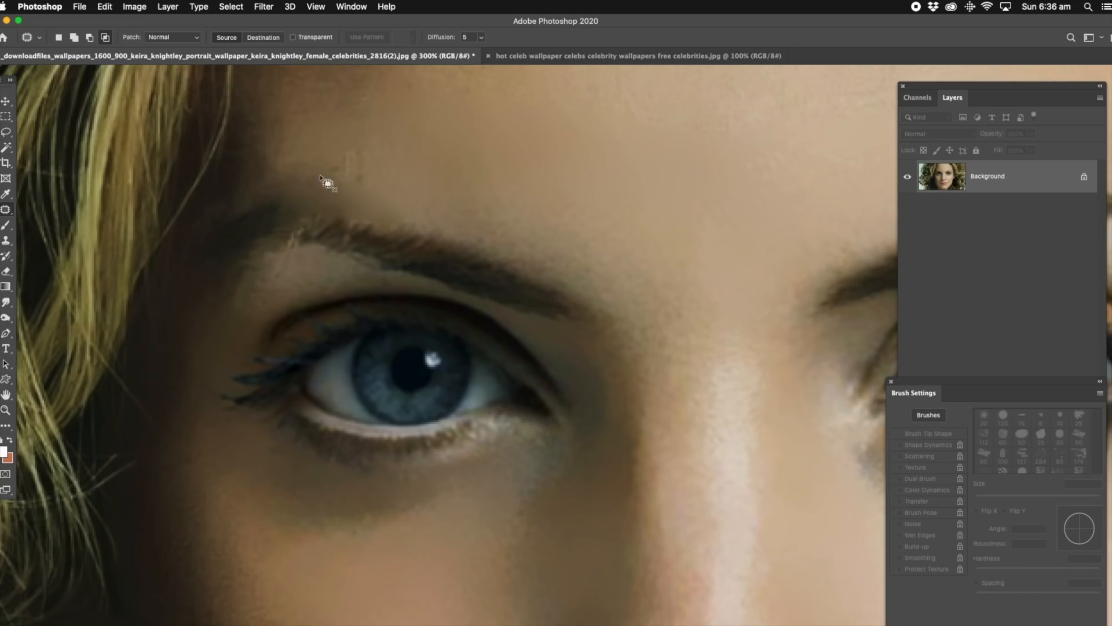
Clone clean forehead skin over the marks just above the left-hand eyebrow, using the Clone Stamp at 25 px.
{"action": "left_click", "coordinate": [7, 241]}
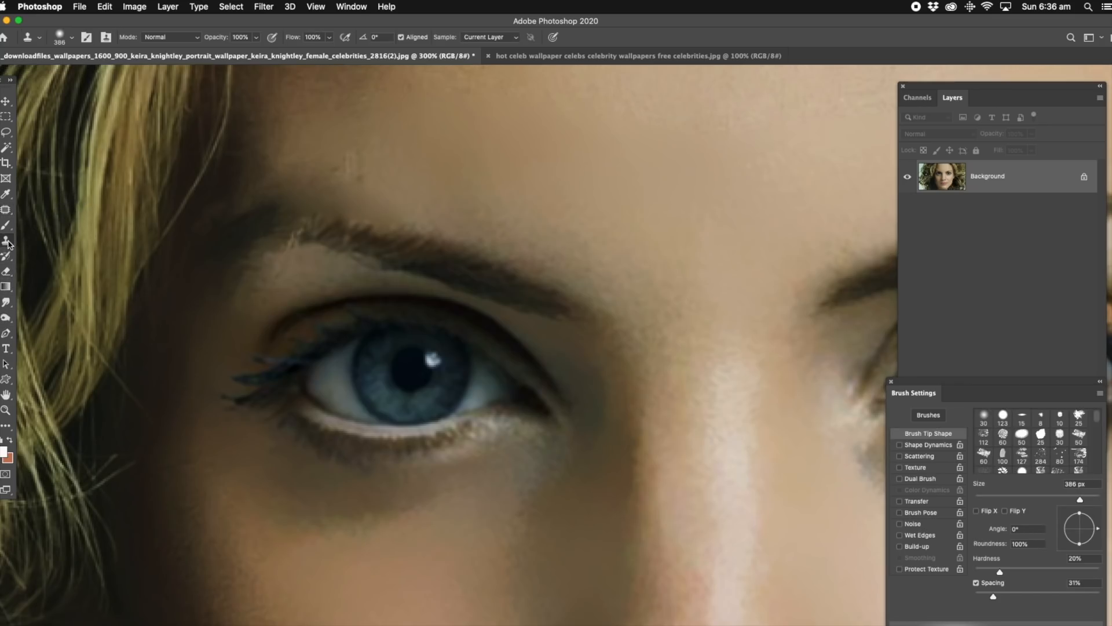
{"action": "left_click", "coordinate": [298, 124], "text": "alt"}
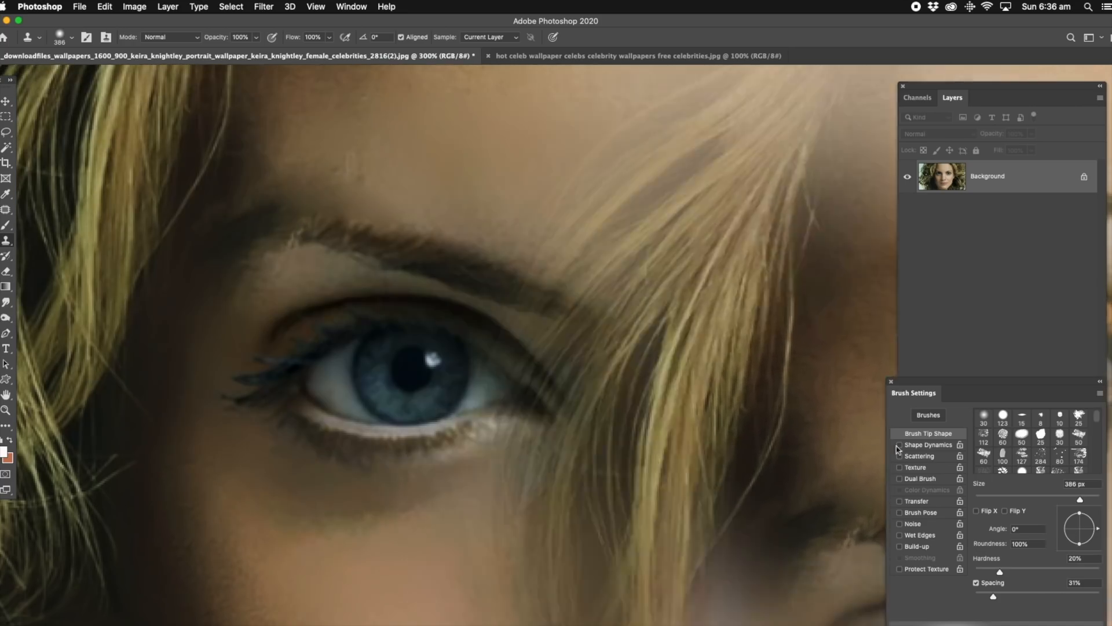
{"action": "left_click_drag", "start_coordinate": [997, 498], "coordinate": [989, 498]}
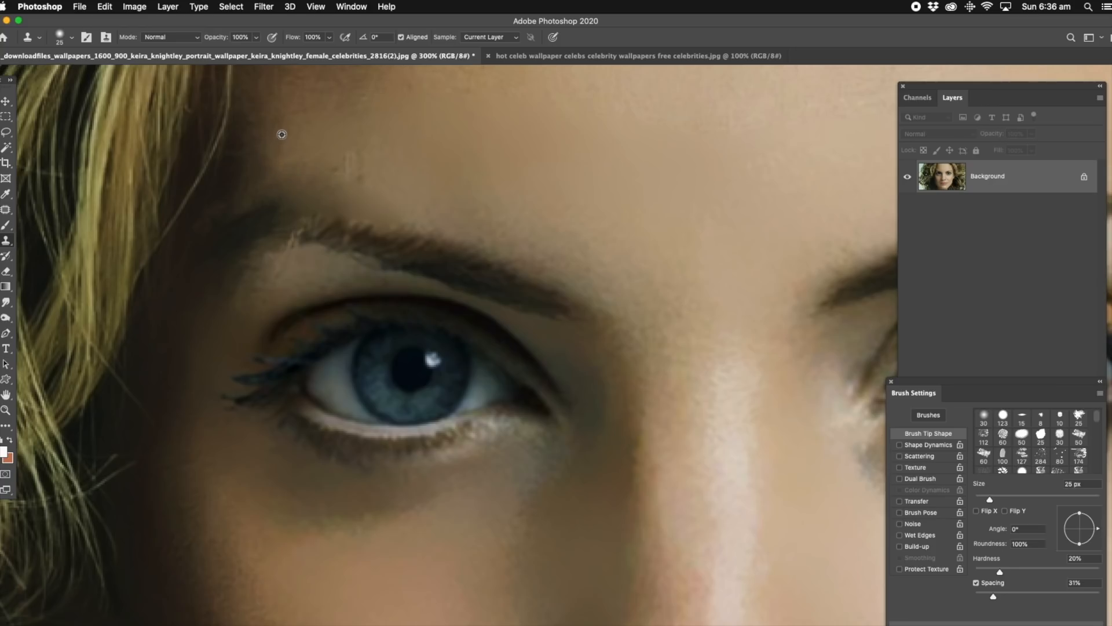
{"action": "left_click", "coordinate": [273, 174]}
{"action": "left_click", "coordinate": [300, 175]}
{"action": "left_click", "coordinate": [327, 176]}
{"action": "left_click", "coordinate": [343, 157]}
{"action": "left_click", "coordinate": [350, 169]}
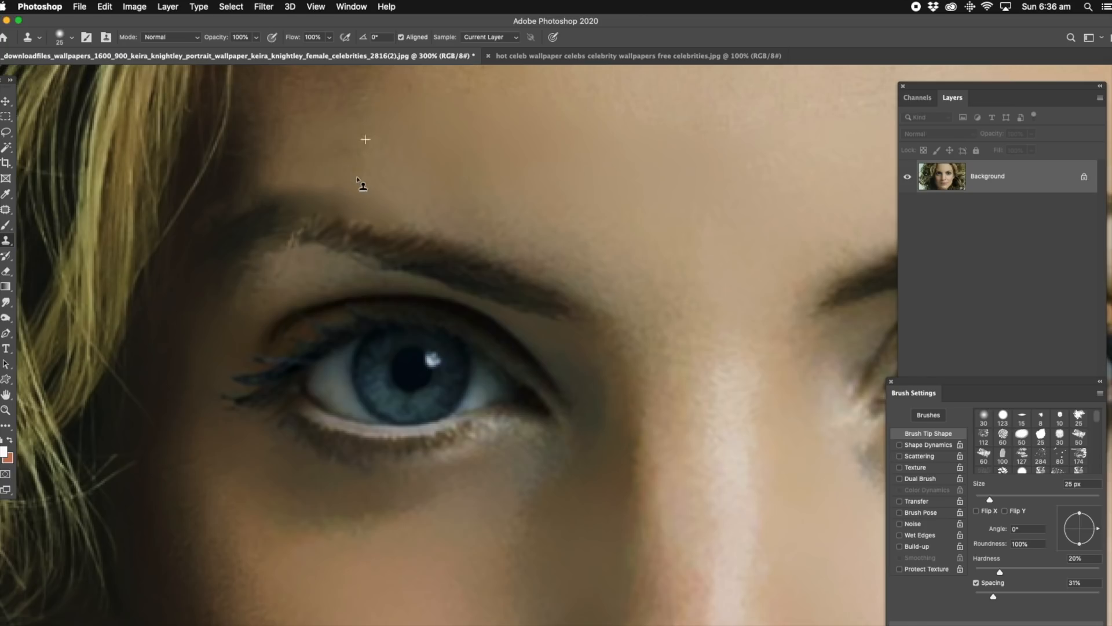
Clone forehead skin along the upper edge of the left-hand eyebrow's outer end to thin and reshape it.
{"action": "left_click", "coordinate": [295, 186]}
{"action": "left_click", "coordinate": [269, 193]}
{"action": "left_click", "coordinate": [264, 199]}
{"action": "left_click", "coordinate": [284, 198]}
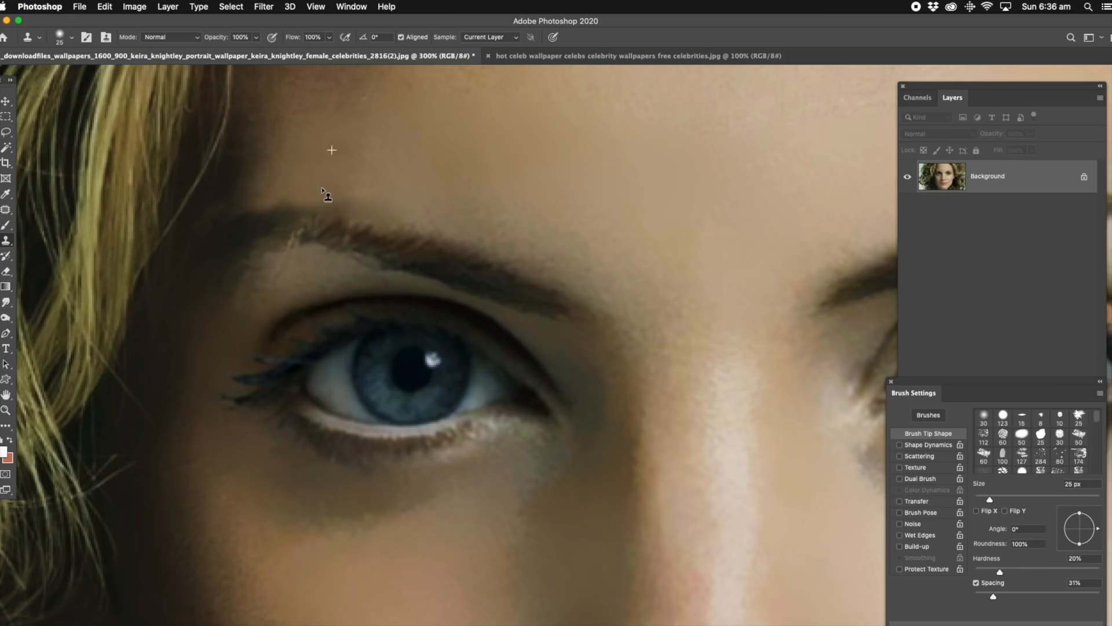
{"action": "mouse_move", "coordinate": [328, 192]}
{"action": "left_mouse_down"}
{"action": "mouse_move", "coordinate": [245, 193]}
{"action": "mouse_move", "coordinate": [235, 205]}
{"action": "mouse_move", "coordinate": [272, 190]}
{"action": "left_mouse_up"}
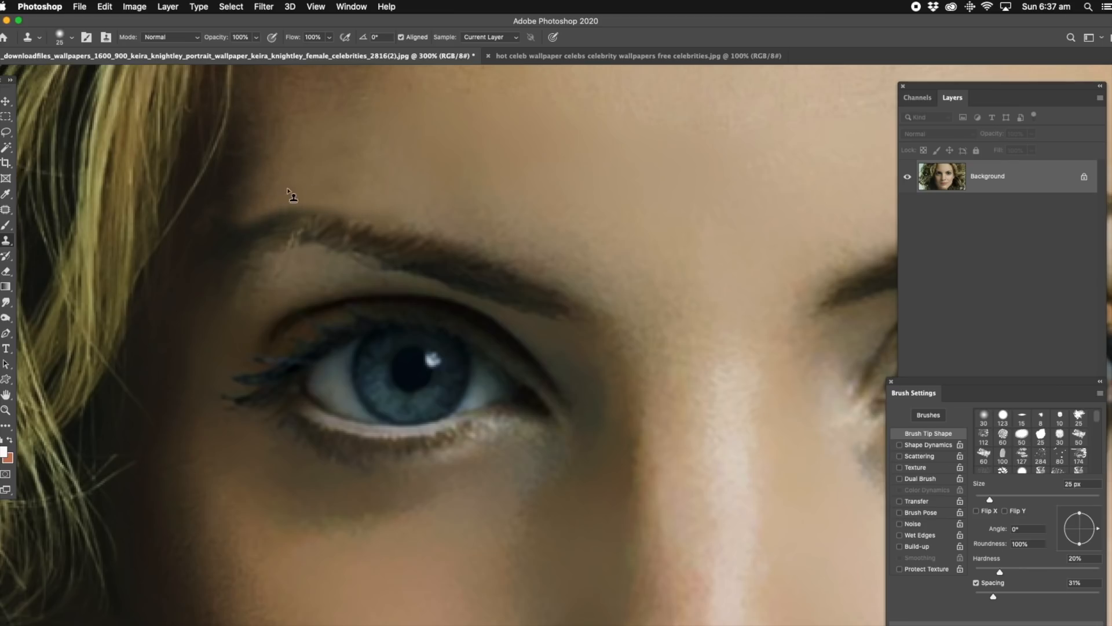
Patch the dark skin at the left-hand eyebrow's outer tip and the light hairs within the brow, clearing each selection.
{"action": "left_click", "coordinate": [6, 209]}
{"action": "mouse_move", "coordinate": [251, 197]}
{"action": "left_mouse_down"}
{"action": "mouse_move", "coordinate": [232, 231]}
{"action": "mouse_move", "coordinate": [282, 203]}
{"action": "left_mouse_up"}
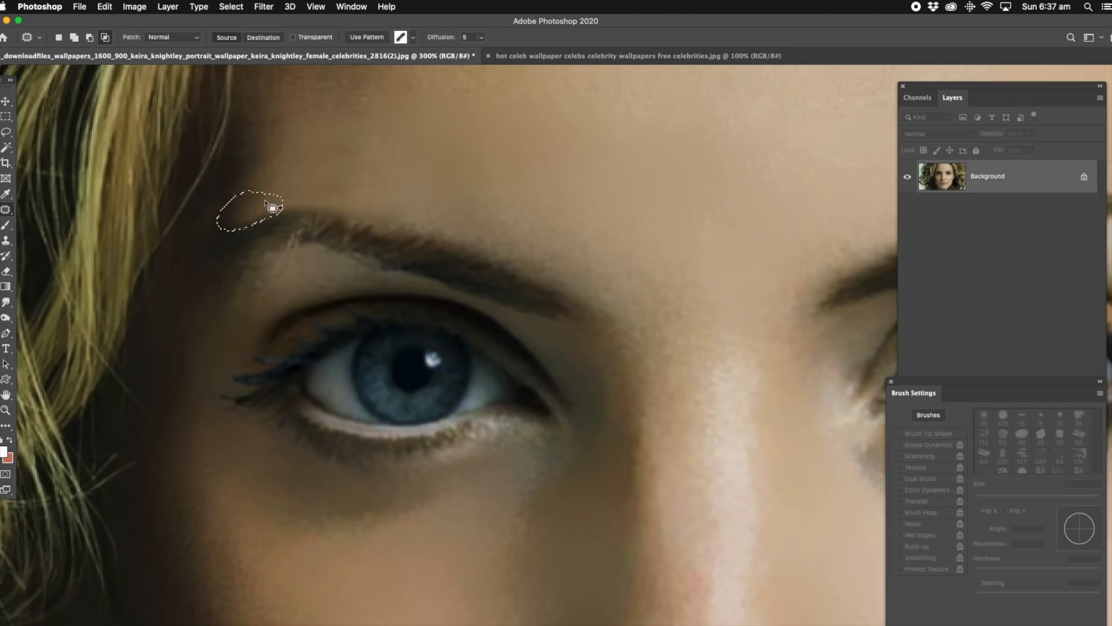
{"action": "key", "text": "super+d"}
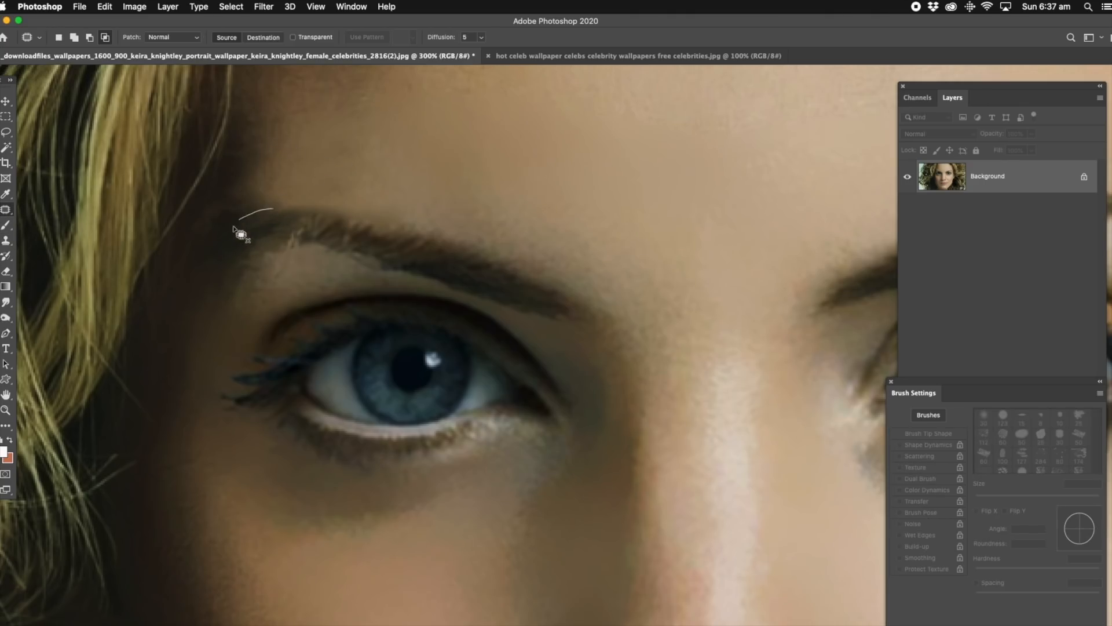
{"action": "left_click_drag", "start_coordinate": [251, 197], "coordinate": [272, 204]}
{"action": "key", "text": "super+d"}
{"action": "mouse_move", "coordinate": [307, 236]}
{"action": "left_mouse_down"}
{"action": "mouse_move", "coordinate": [269, 242]}
{"action": "mouse_move", "coordinate": [317, 237]}
{"action": "mouse_move", "coordinate": [322, 225]}
{"action": "left_mouse_up"}
{"action": "key", "text": "super+d"}
{"action": "left_click", "coordinate": [6, 409]}
{"action": "right_click", "coordinate": [651, 193]}
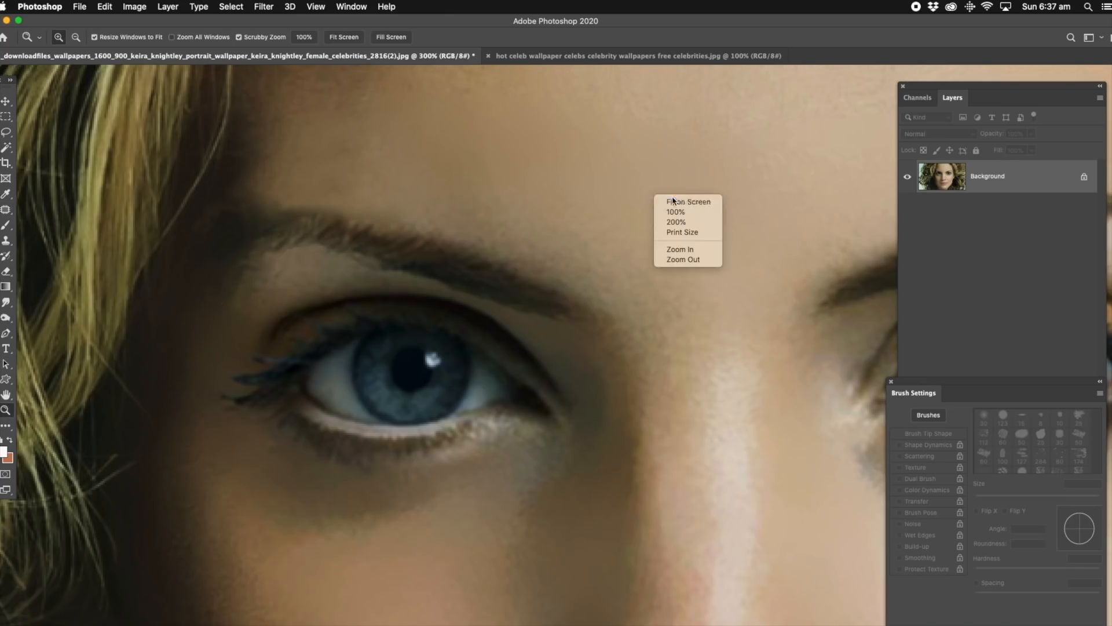
{"action": "left_click", "coordinate": [675, 198]}
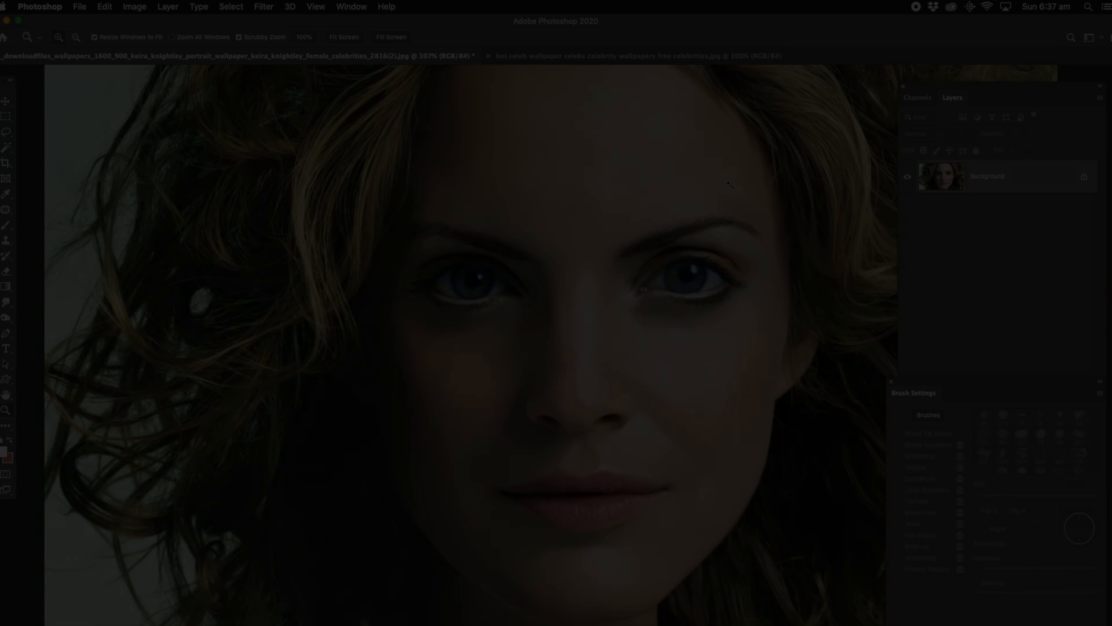